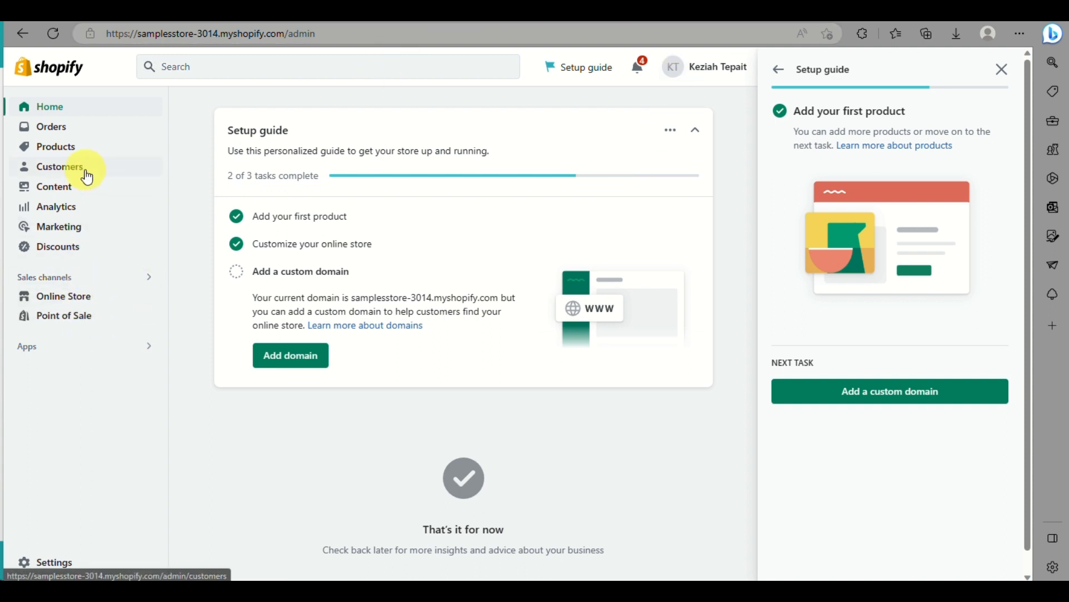
Step: Search the store's installed apps for CJDropshipping, and close the app list
{"action": "left_click", "coordinate": [35, 351]}
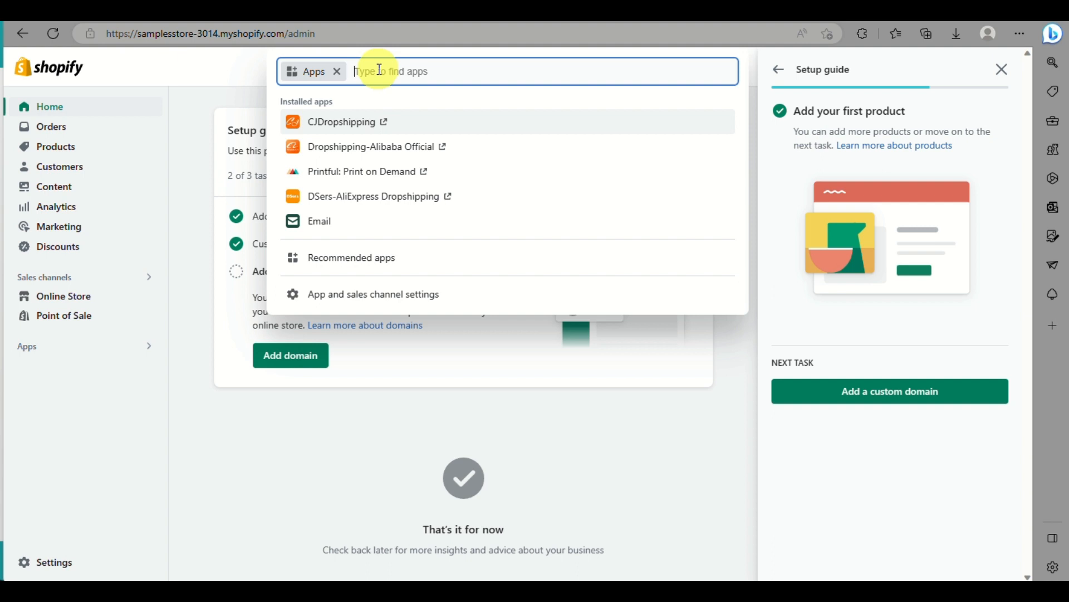
{"action": "type", "text": "cjdrop"}
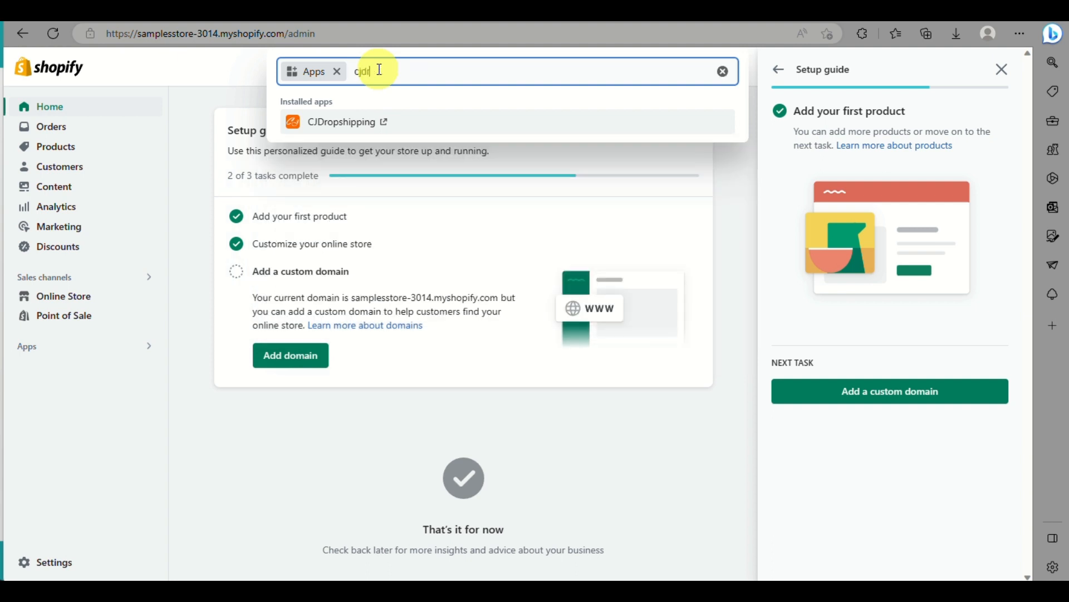
{"action": "type", "text": "shipping"}
{"action": "key", "text": "Return"}
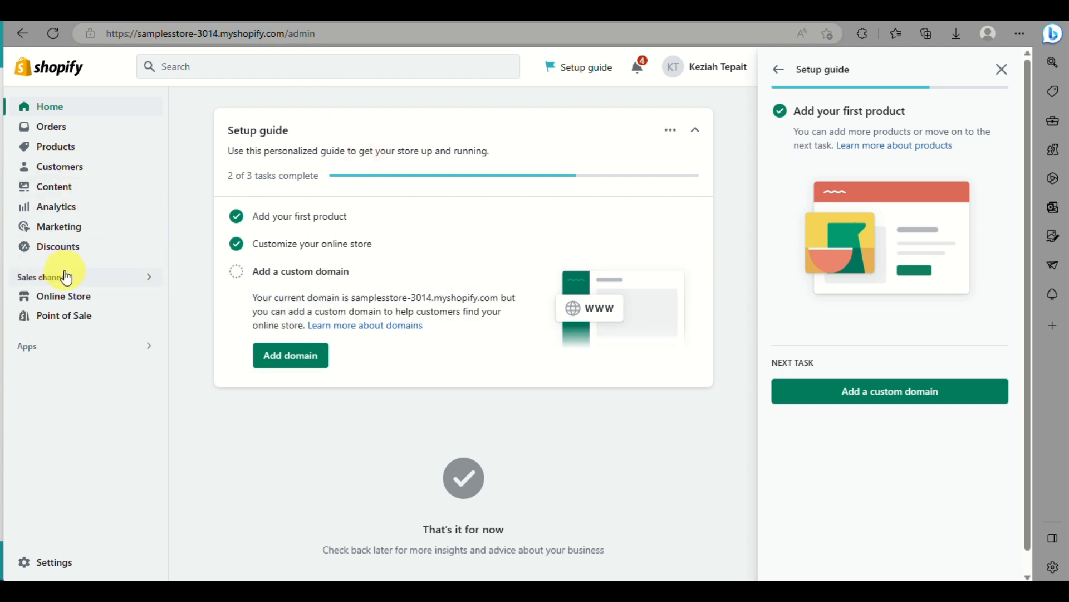
{"action": "left_click", "coordinate": [143, 345]}
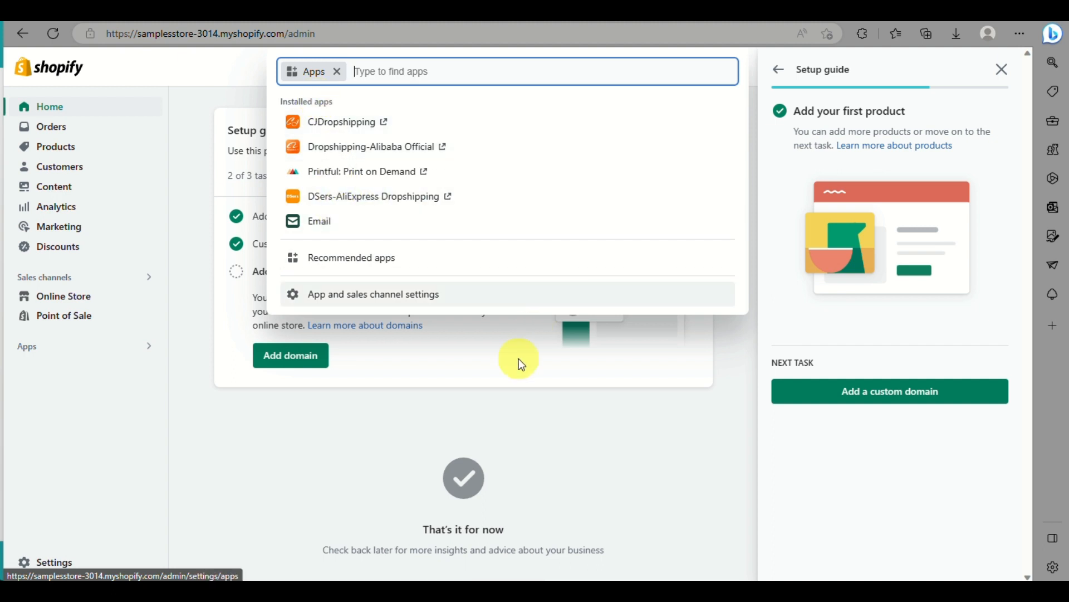
{"action": "left_click", "coordinate": [548, 486]}
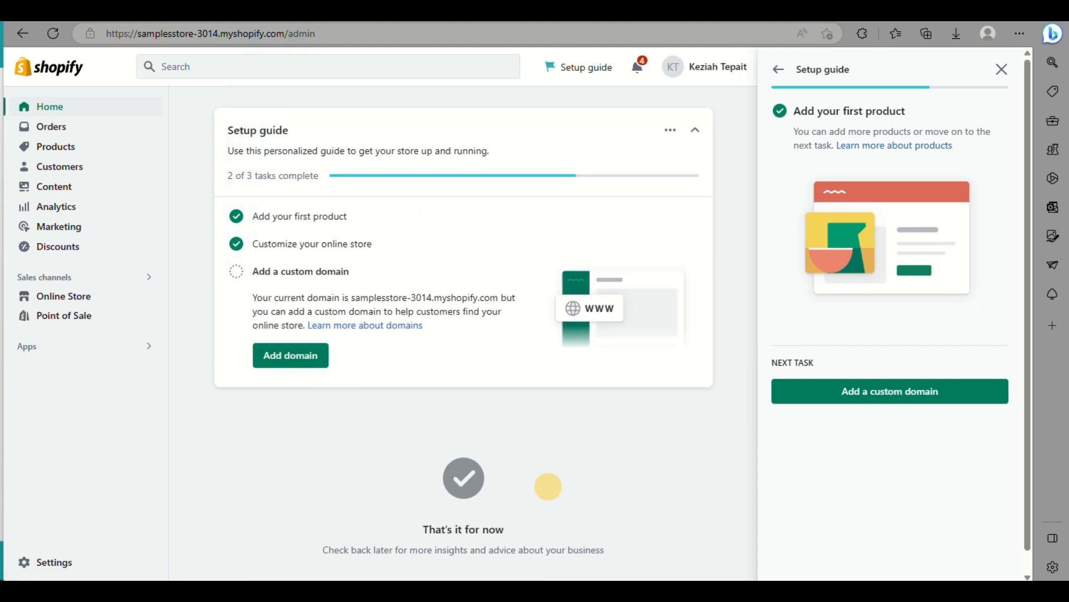
Step: Switch to the CJDropshipping website and open the My CJ dashboard, dismissing the welcome message
{"action": "left_click", "coordinate": [294, 7]}
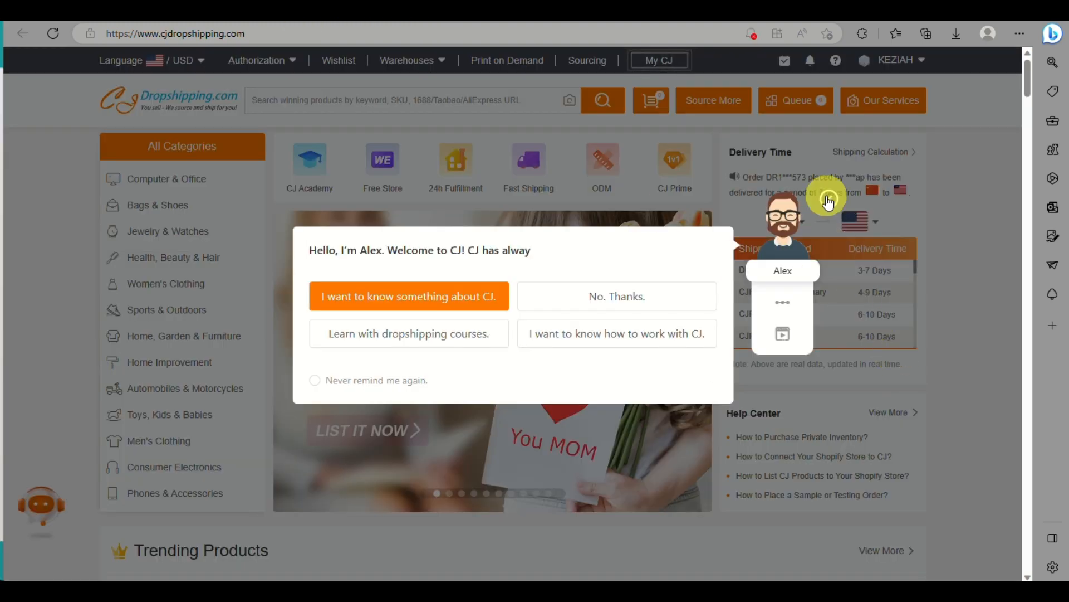
{"action": "left_click", "coordinate": [830, 201]}
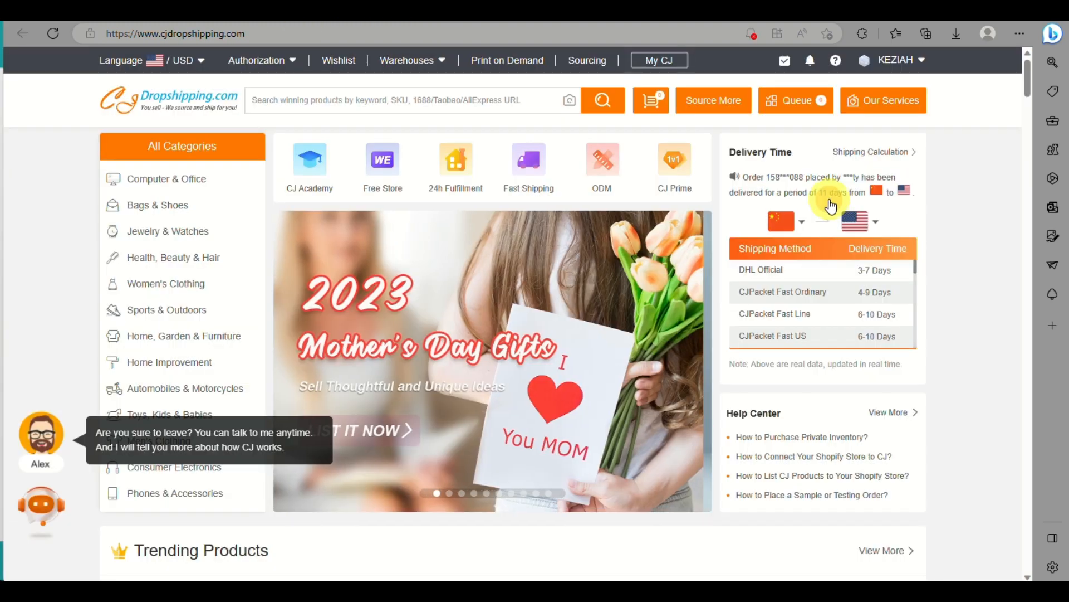
{"action": "mouse_move", "coordinate": [264, 278]}
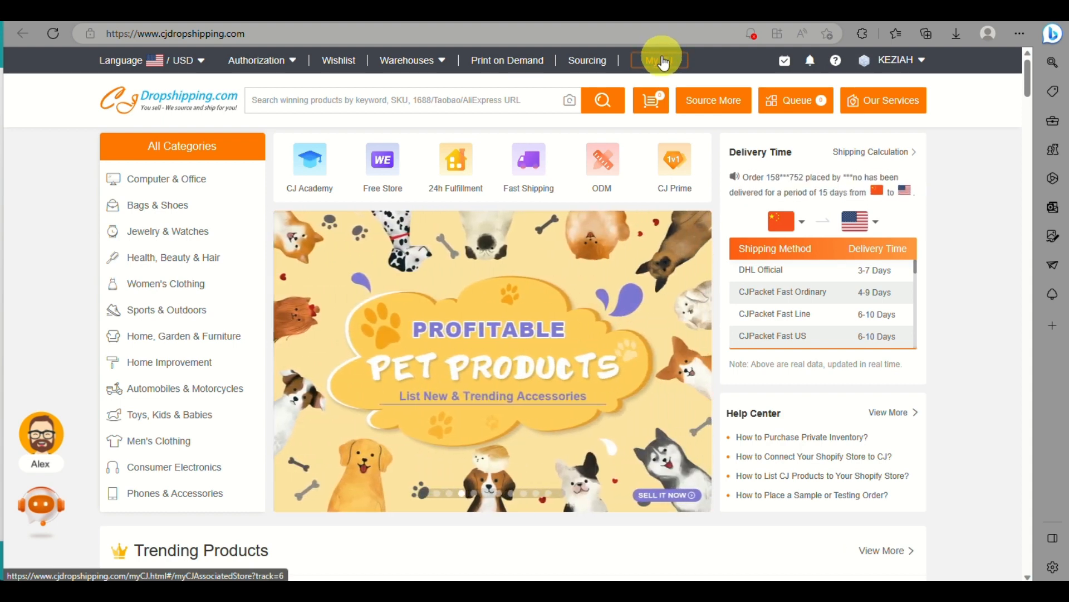
{"action": "left_click", "coordinate": [664, 63]}
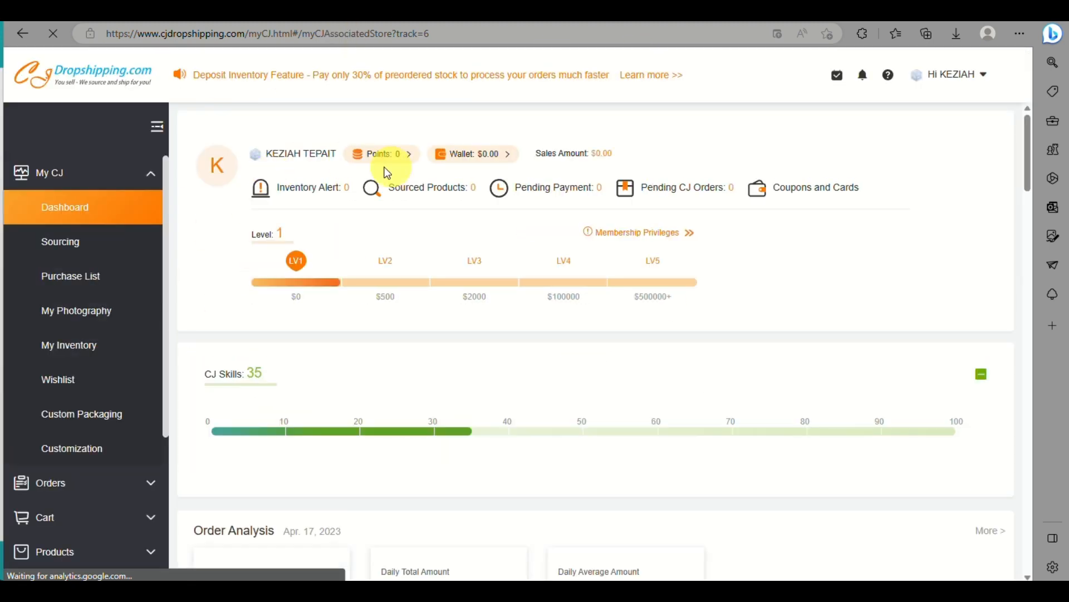
Step: Start adding a purchase from the Purchase List and open the PU Leather Travel Backpack product page
{"action": "mouse_move", "coordinate": [272, 258]}
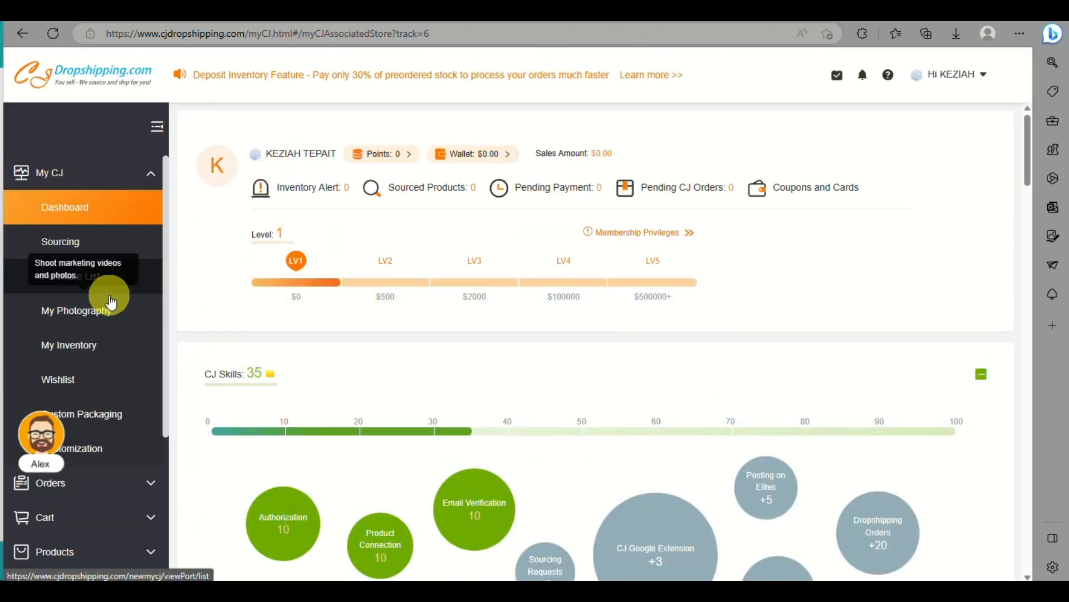
{"action": "left_click", "coordinate": [92, 289]}
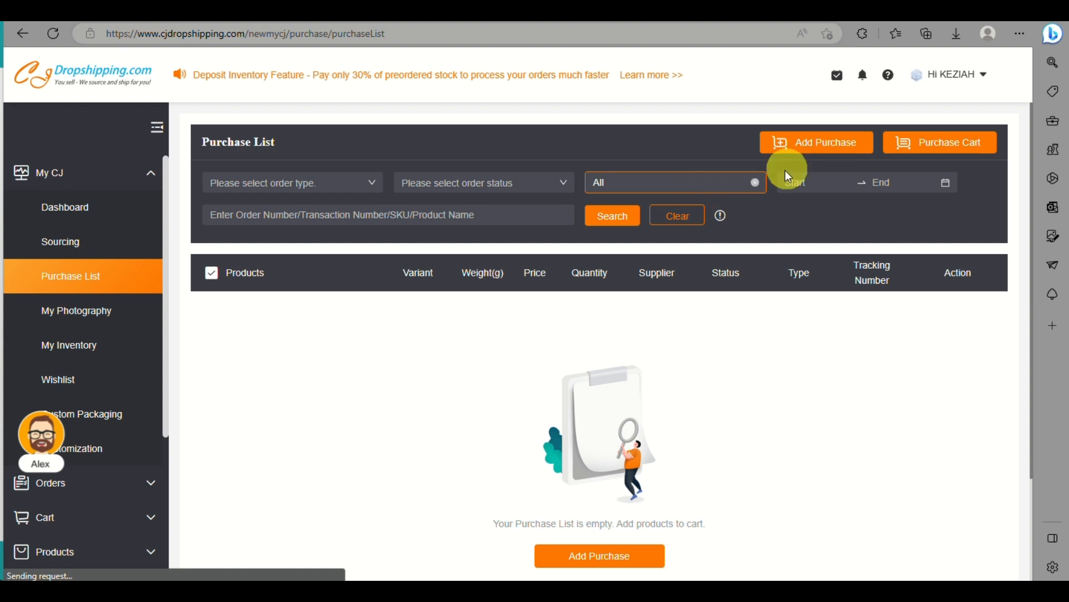
{"action": "left_click", "coordinate": [809, 147]}
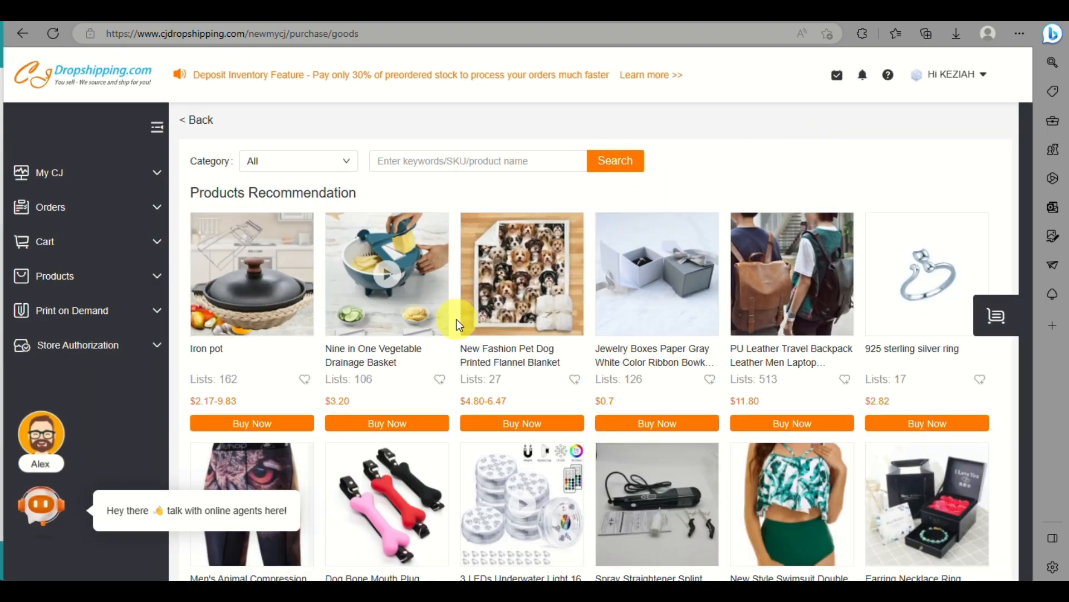
{"action": "scroll", "coordinate": [459, 318], "scroll_direction": "down", "scroll_amount": 1}
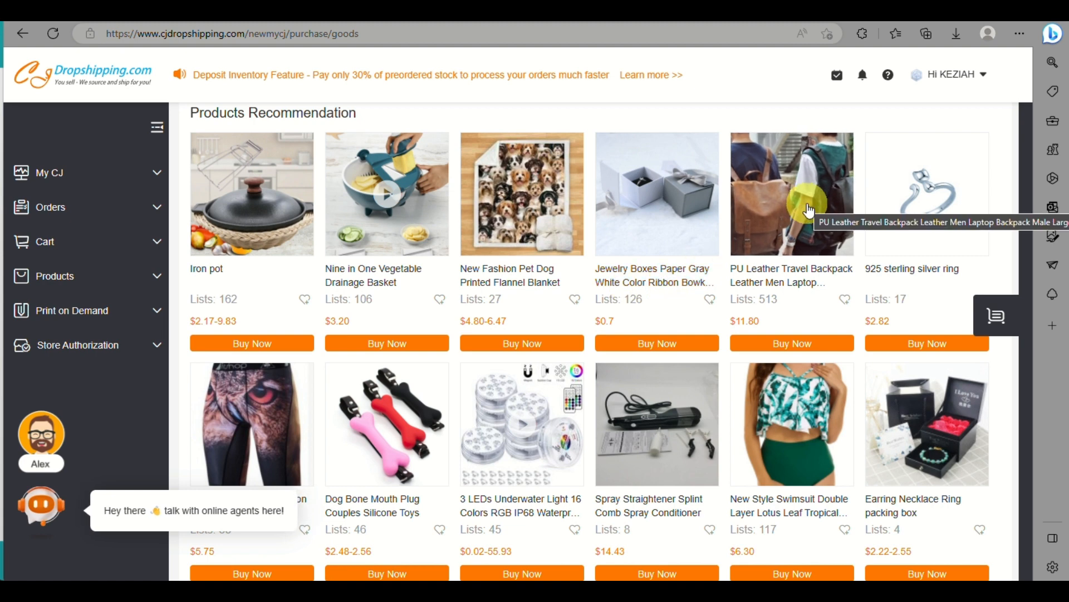
{"action": "left_click", "coordinate": [808, 210]}
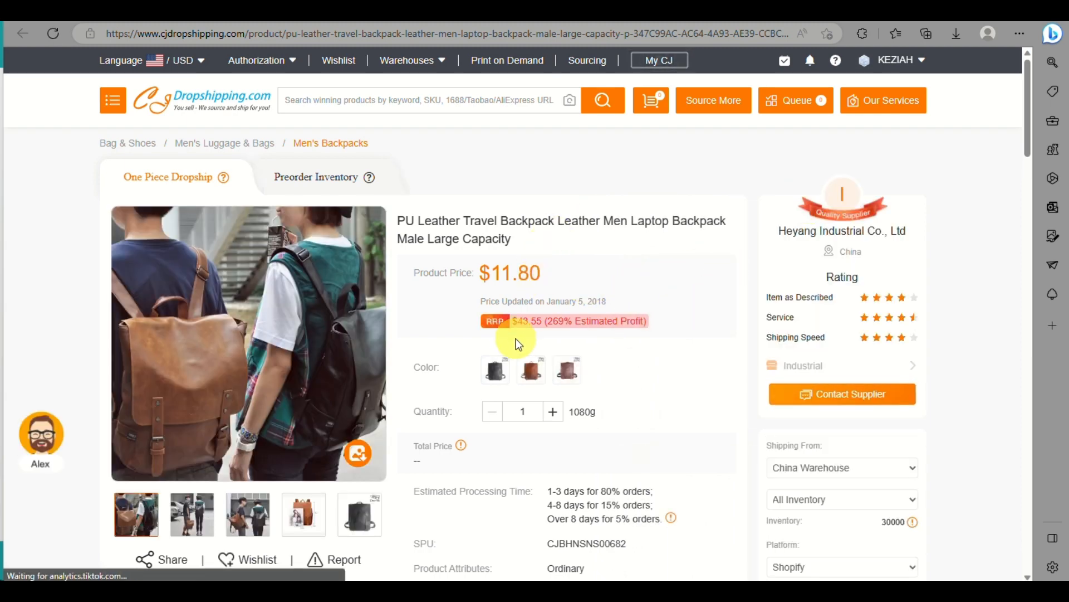
Step: Open the backpack's listing form from its product page and choose samplesstore-3014 as the store
{"action": "scroll", "coordinate": [516, 339], "scroll_direction": "down", "scroll_amount": 3}
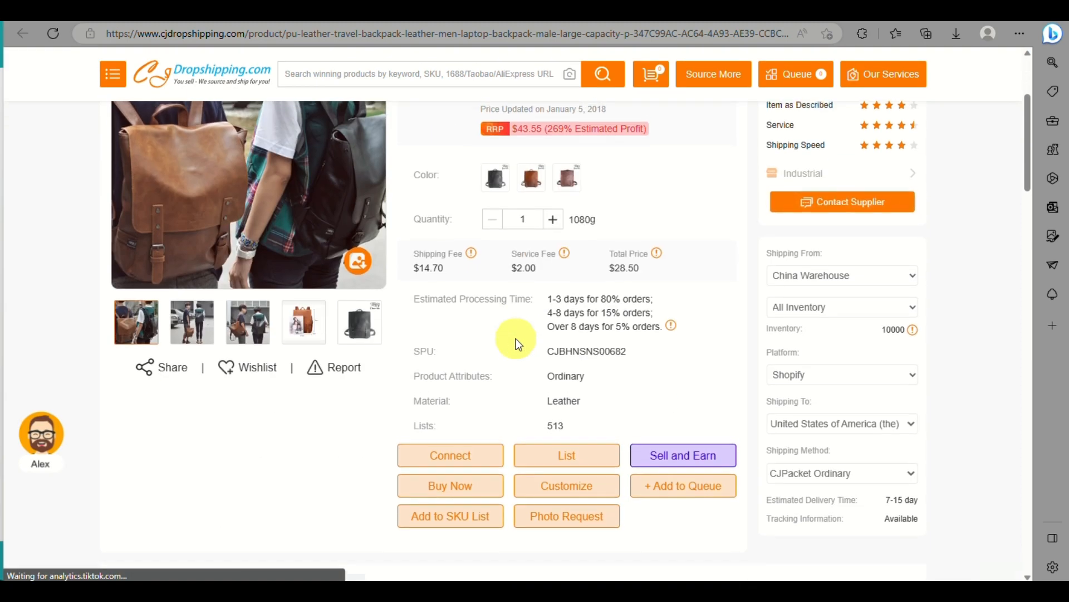
{"action": "scroll", "coordinate": [516, 339], "scroll_direction": "down", "scroll_amount": 4}
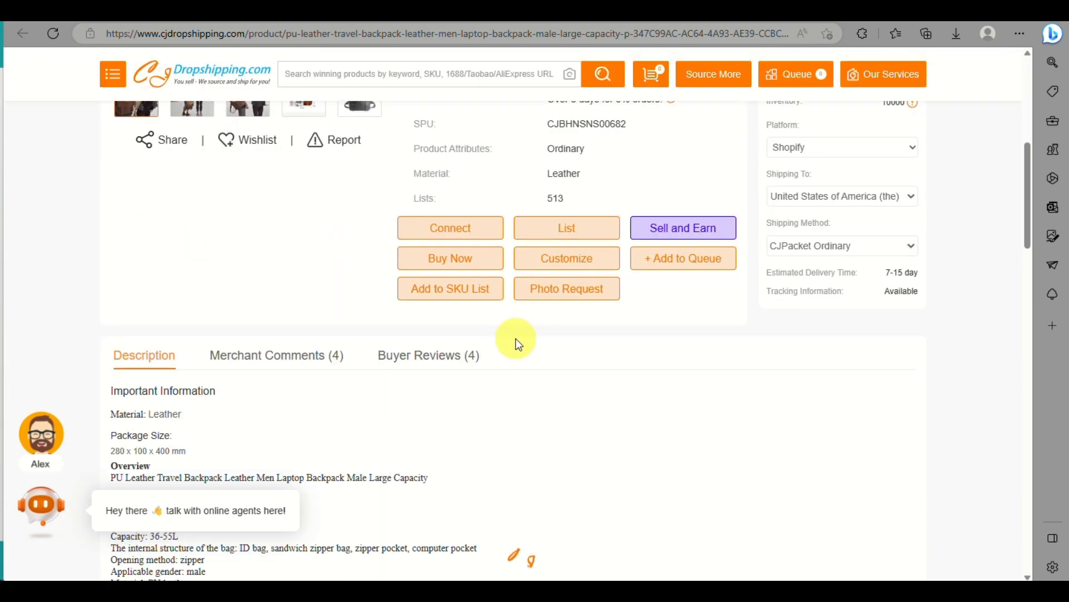
{"action": "scroll", "coordinate": [516, 338], "scroll_direction": "up", "scroll_amount": 6}
{"action": "scroll", "coordinate": [516, 339], "scroll_direction": "down", "scroll_amount": 3}
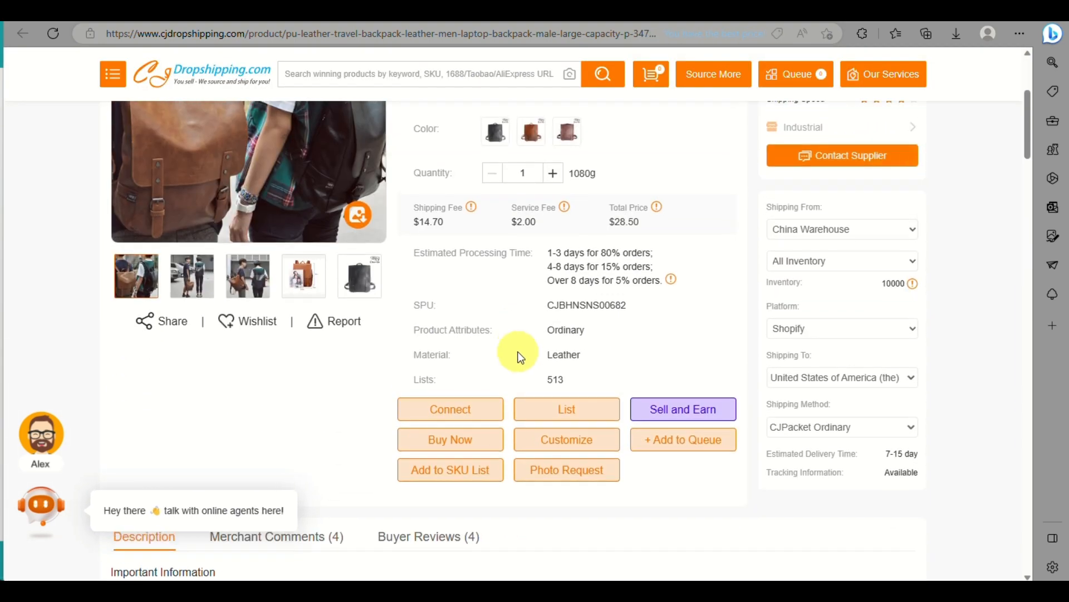
{"action": "left_click", "coordinate": [554, 410]}
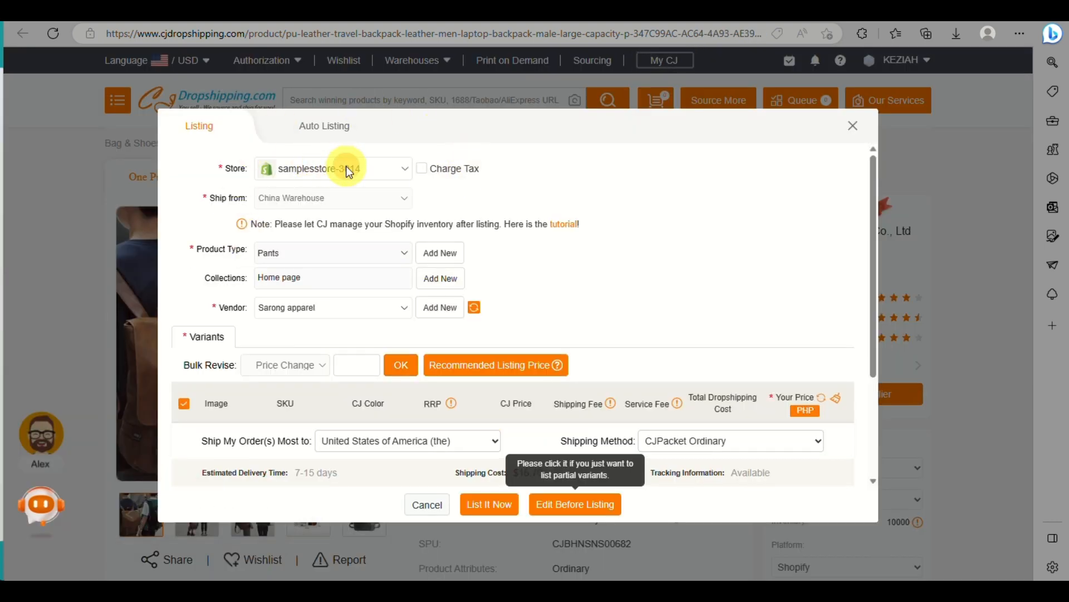
{"action": "left_click", "coordinate": [411, 169]}
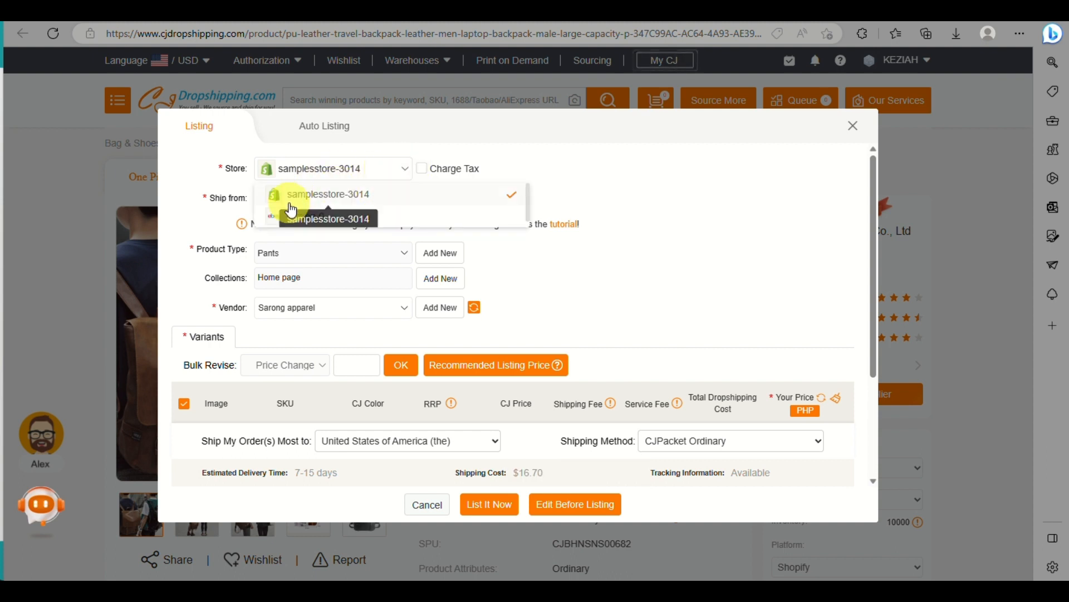
{"action": "left_click", "coordinate": [321, 193]}
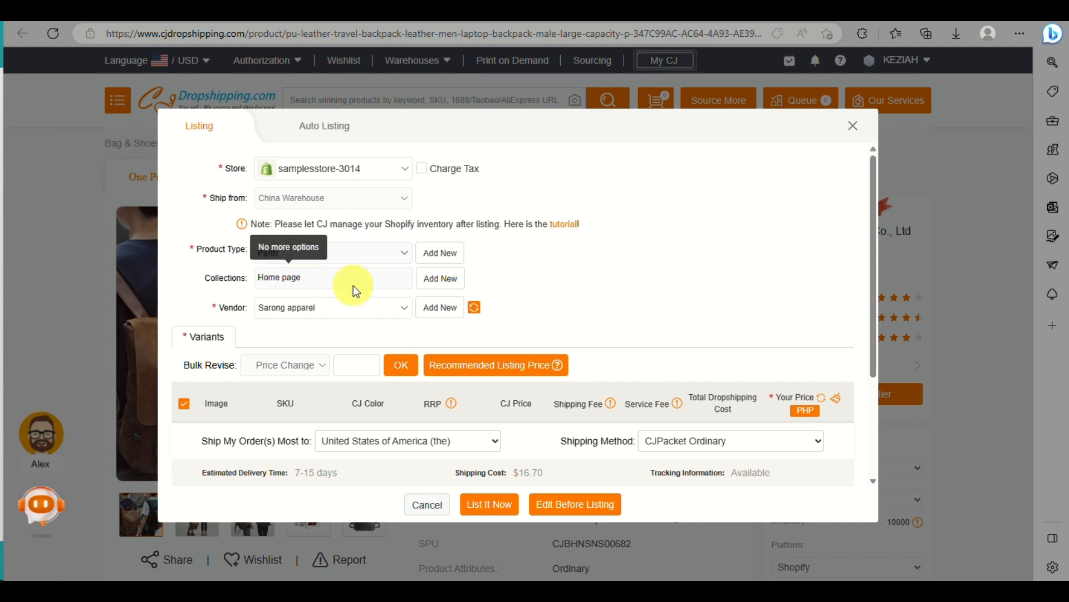
Step: Apply the recommended listing price to the black, light brown and navy brown backpack variants
{"action": "scroll", "coordinate": [351, 315], "scroll_direction": "down", "scroll_amount": 3}
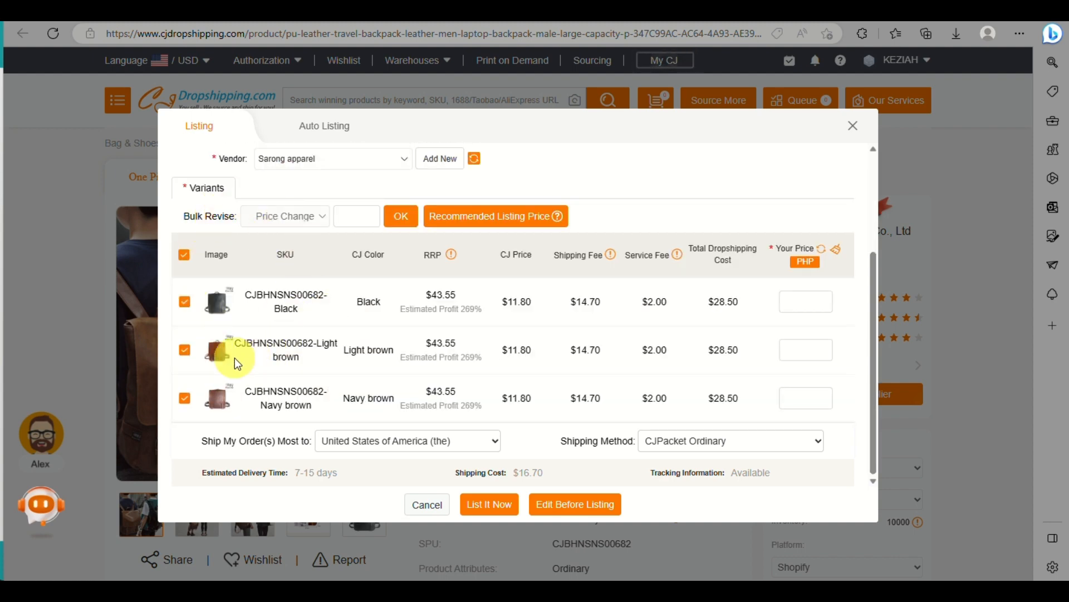
{"action": "scroll", "coordinate": [235, 357], "scroll_direction": "up", "scroll_amount": 3}
{"action": "scroll", "coordinate": [235, 358], "scroll_direction": "down", "scroll_amount": 3}
{"action": "left_click", "coordinate": [453, 229]}
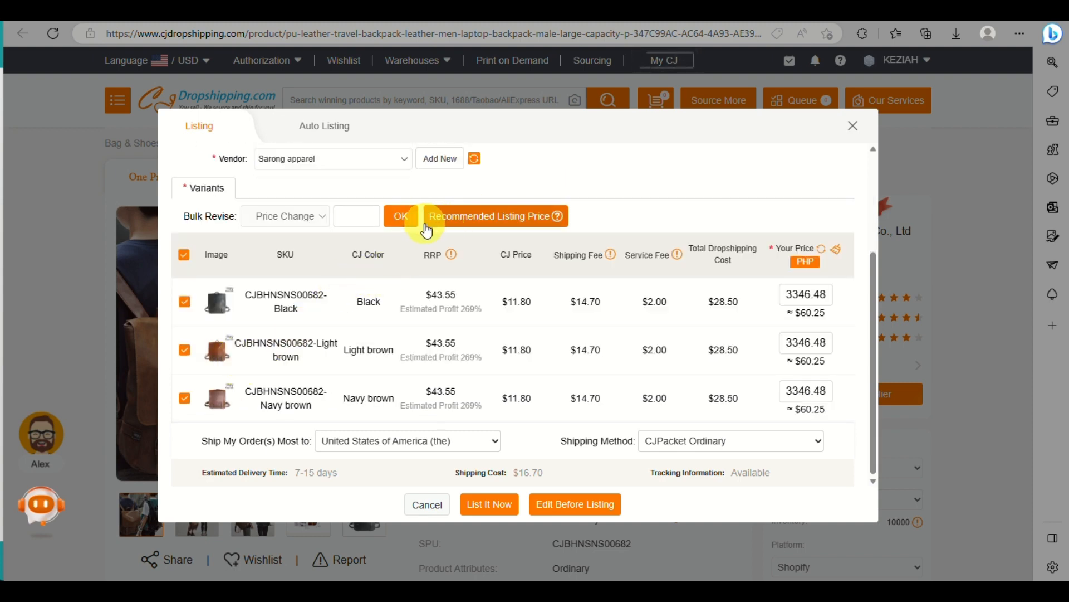
{"action": "left_click", "coordinate": [363, 215]}
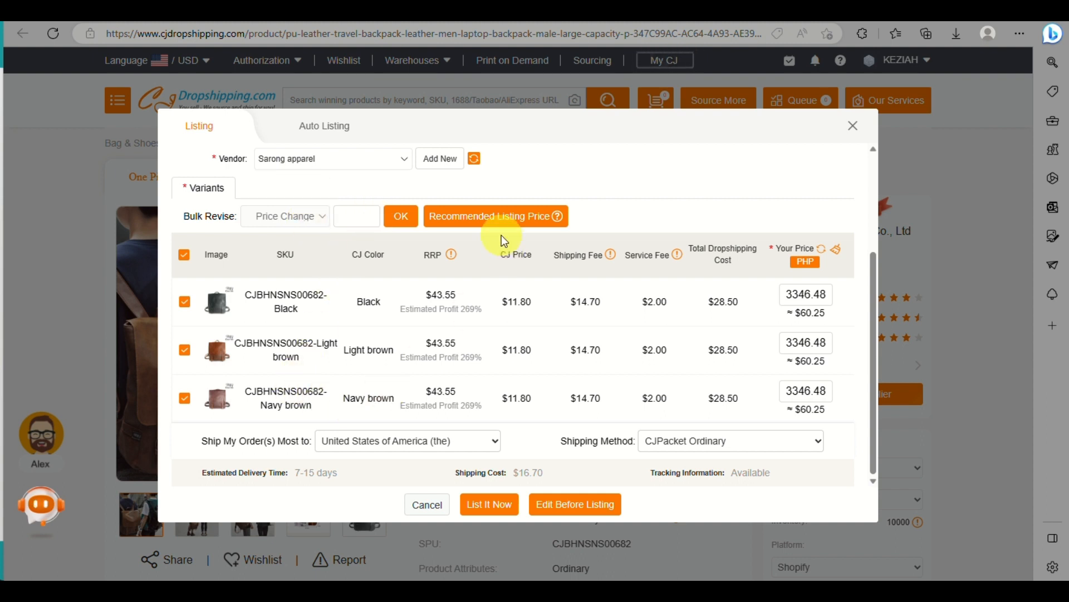
Step: Open the product for editing before listing and remove "PU Leather" from the start of its title
{"action": "left_click", "coordinate": [574, 516]}
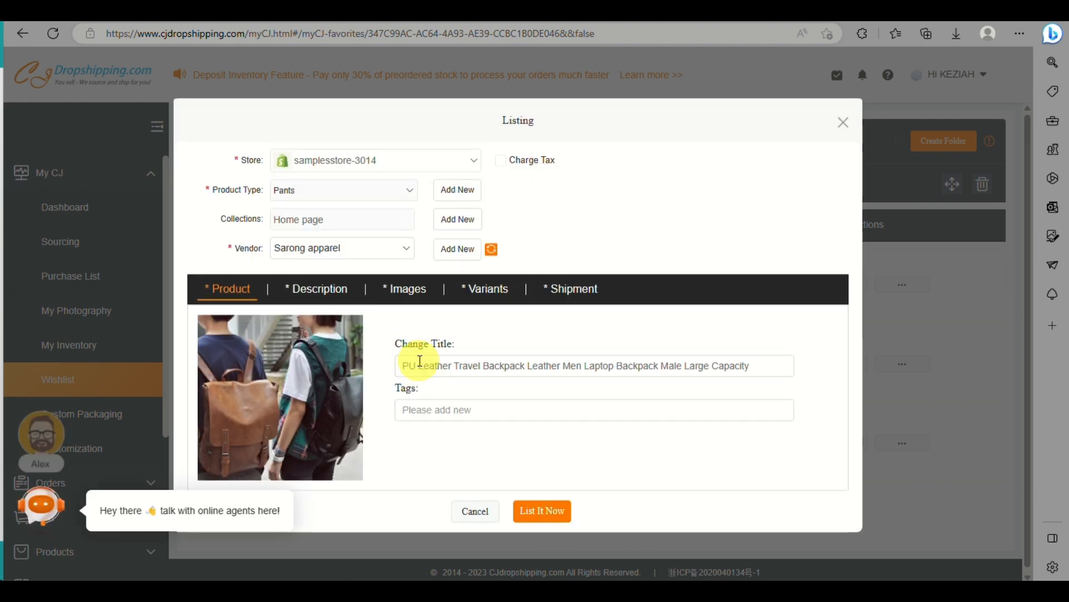
{"action": "double_click", "coordinate": [413, 366]}
{"action": "key", "text": "Delete"}
{"action": "key", "text": "Delete"}
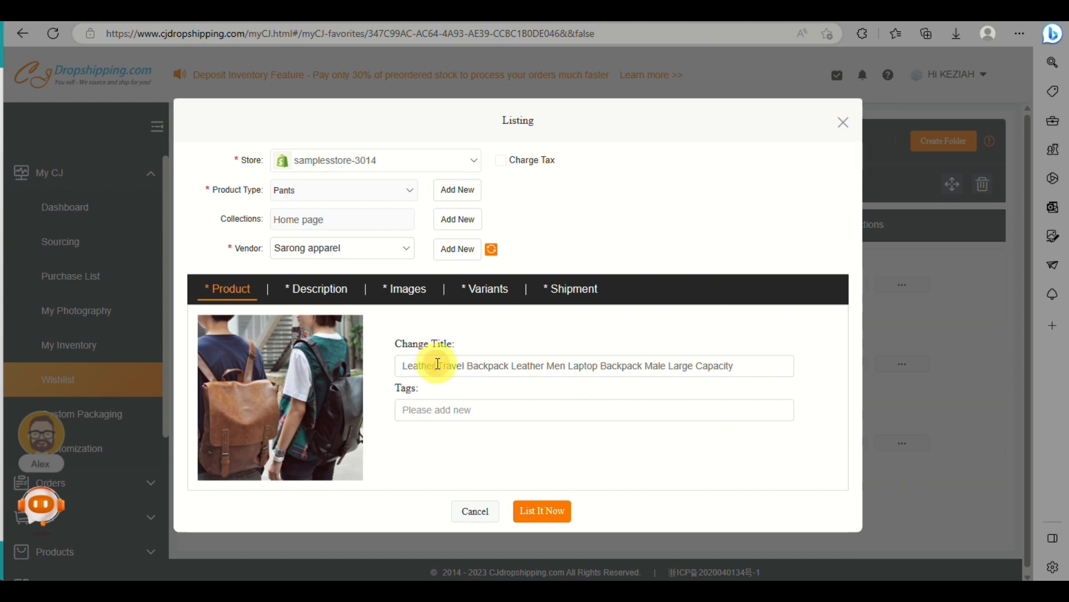
{"action": "left_click_drag", "start_coordinate": [438, 365], "coordinate": [179, 399]}
{"action": "key", "text": "BackSpace"}
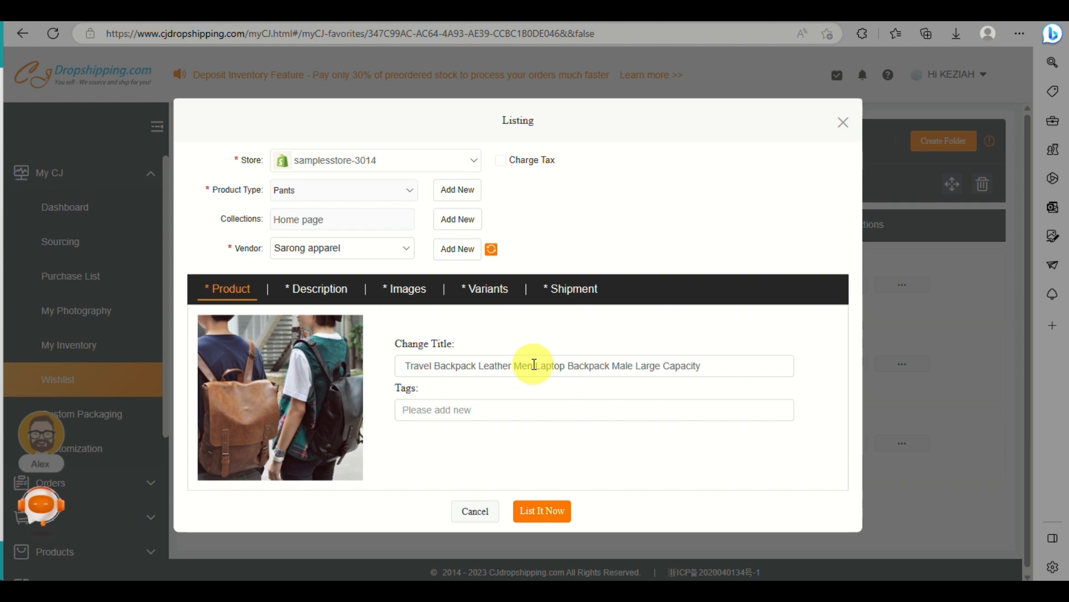
Step: Replace "Male" with a colon so the title reads "Travel Backpack Leather Men Laptop Backpack: Large Capacity"
{"action": "left_click_drag", "start_coordinate": [533, 365], "coordinate": [732, 394]}
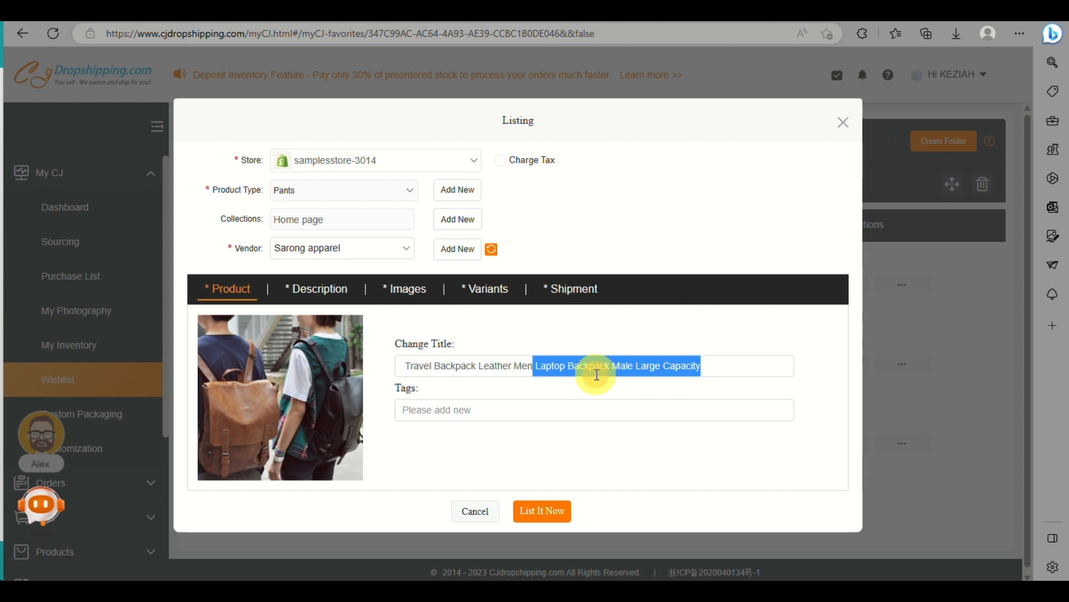
{"action": "left_click", "coordinate": [597, 373]}
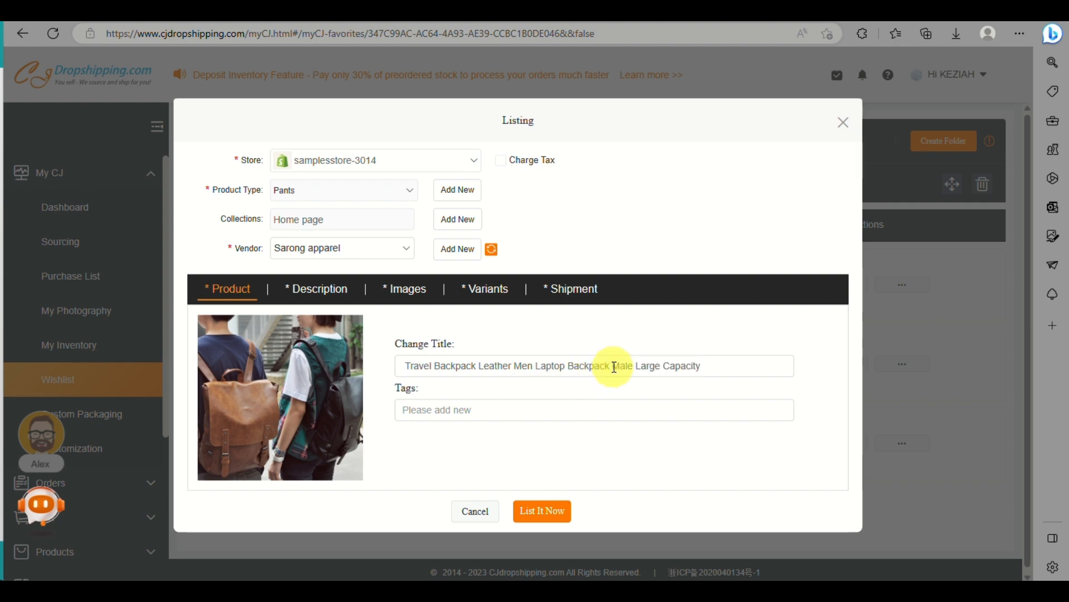
{"action": "key", "text": "Delete"}
{"action": "key", "text": "Delete"}
{"action": "key", "text": "Delete"}
{"action": "key", "text": "Delete"}
{"action": "key", "text": "Delete"}
{"action": "type", "text": ","}
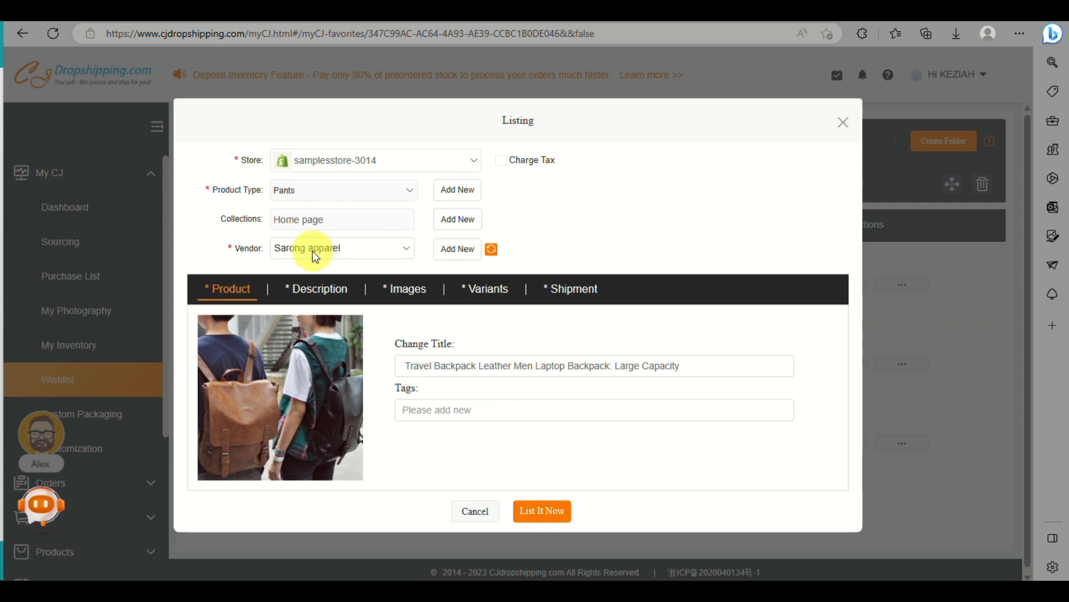
Step: Review the listing's description and product images, and open its variants
{"action": "left_click", "coordinate": [301, 293]}
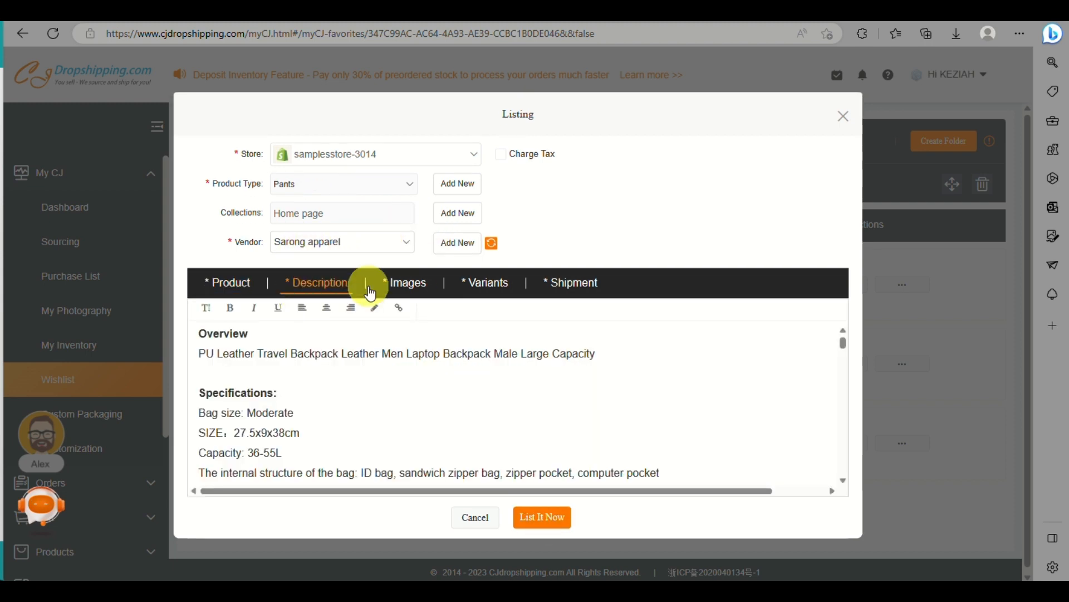
{"action": "scroll", "coordinate": [410, 372], "scroll_direction": "down", "scroll_amount": 5}
{"action": "scroll", "coordinate": [413, 374], "scroll_direction": "up", "scroll_amount": 6}
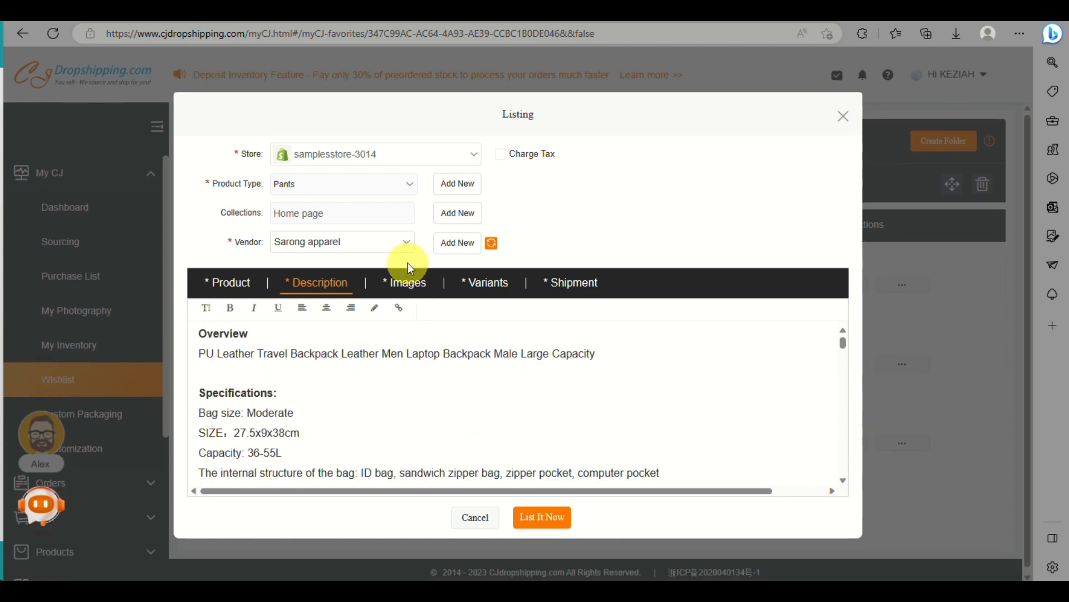
{"action": "left_click", "coordinate": [406, 285]}
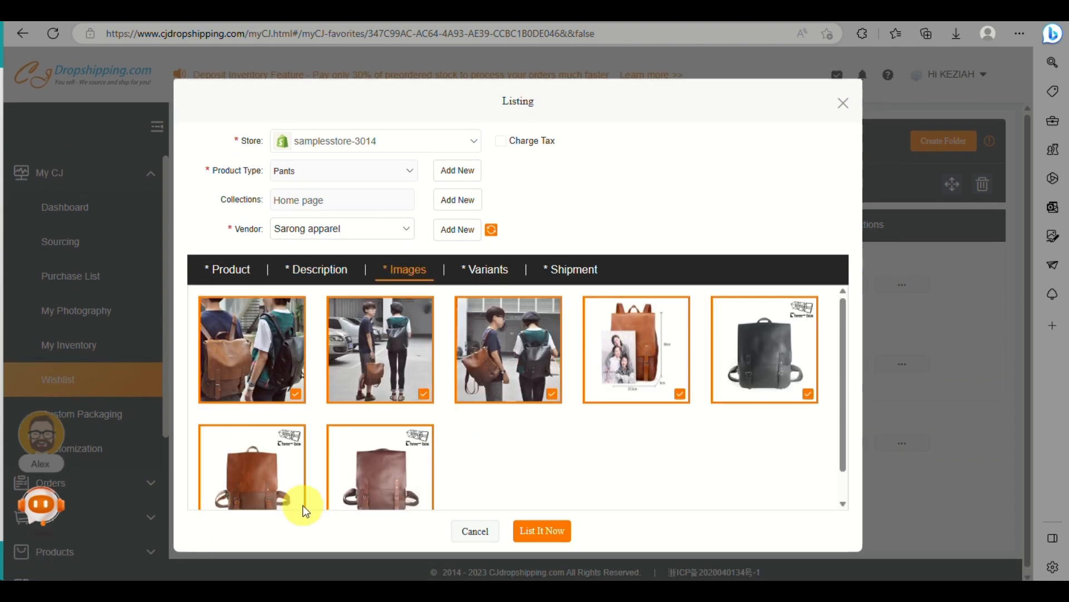
{"action": "scroll", "coordinate": [434, 402], "scroll_direction": "down", "scroll_amount": 1}
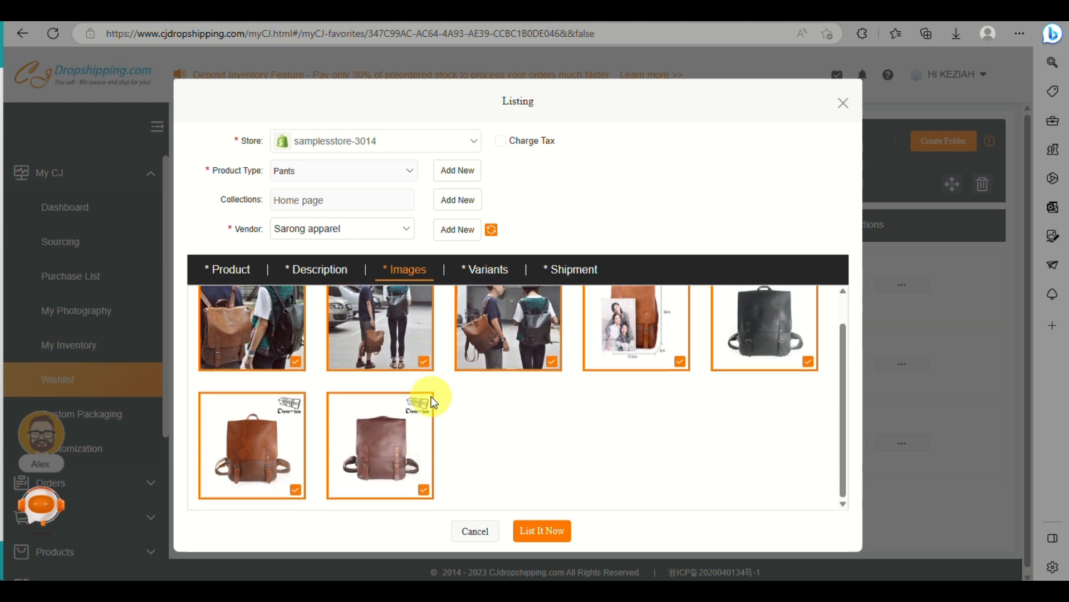
{"action": "scroll", "coordinate": [429, 397], "scroll_direction": "up", "scroll_amount": 1}
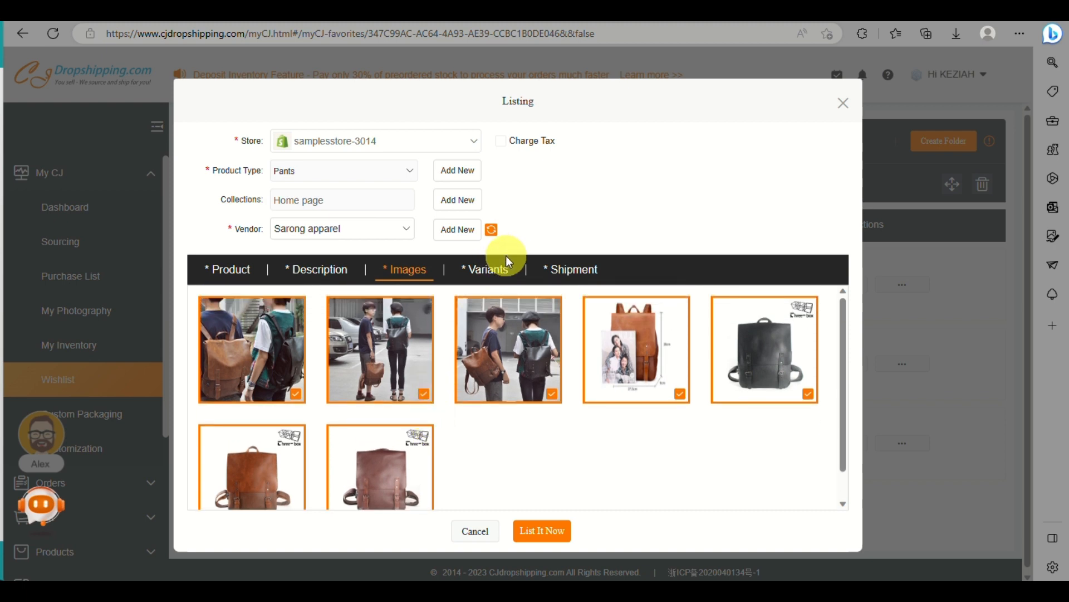
{"action": "left_click", "coordinate": [499, 271]}
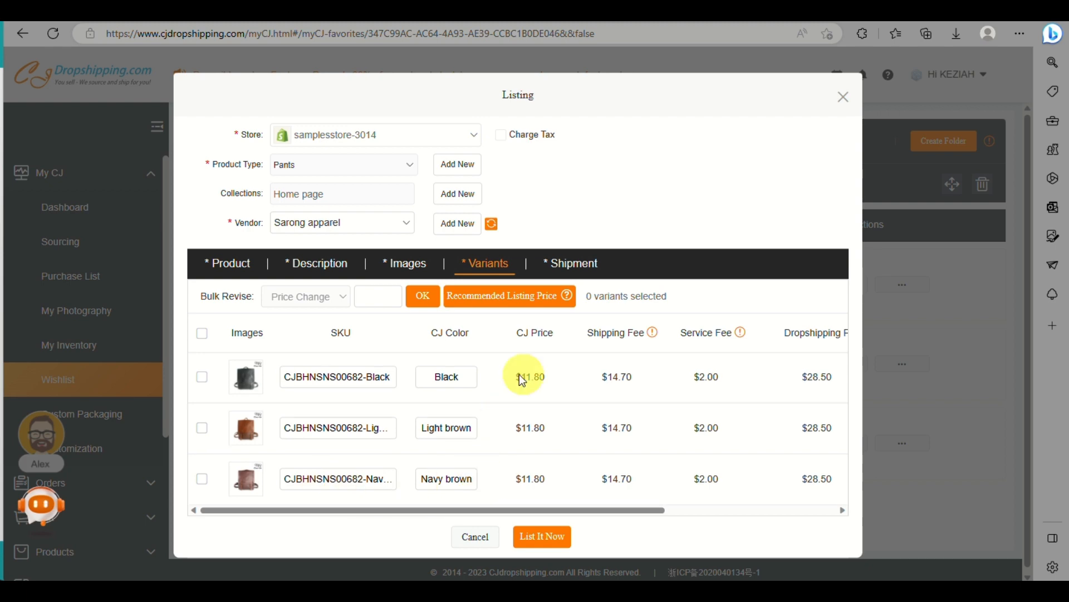
Step: Review the shipping methods available for the backpack and try to list the product
{"action": "left_click", "coordinate": [588, 271]}
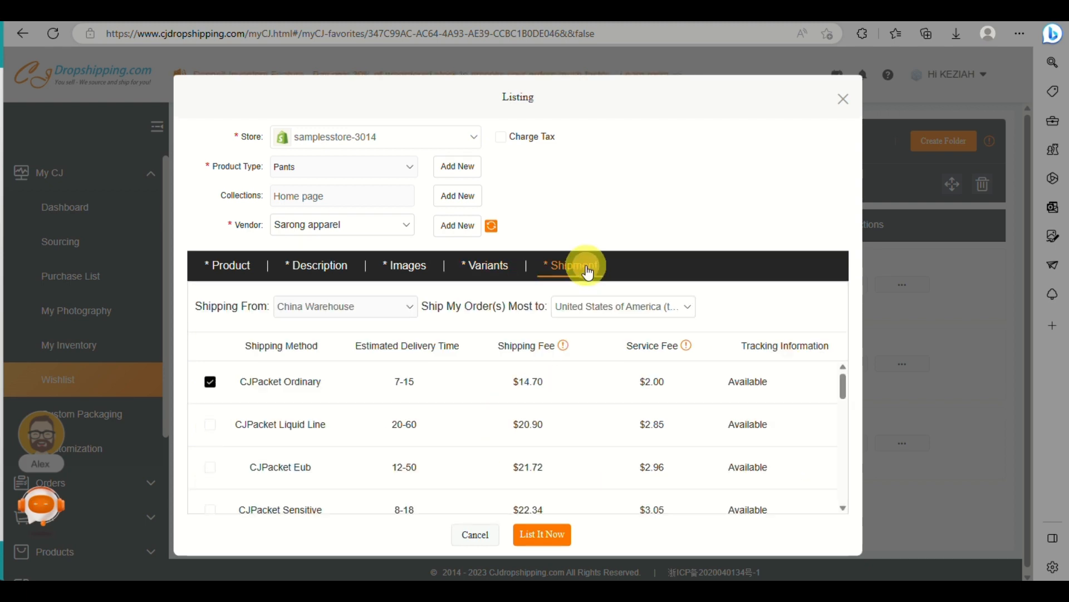
{"action": "scroll", "coordinate": [547, 428], "scroll_direction": "down", "scroll_amount": 3}
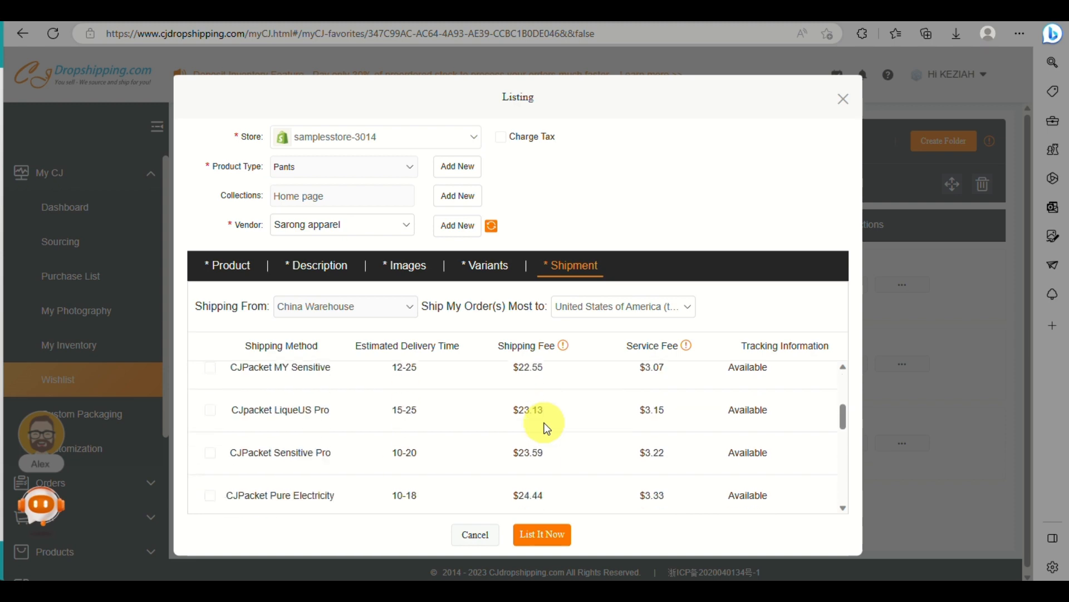
{"action": "scroll", "coordinate": [547, 427], "scroll_direction": "down", "scroll_amount": 6}
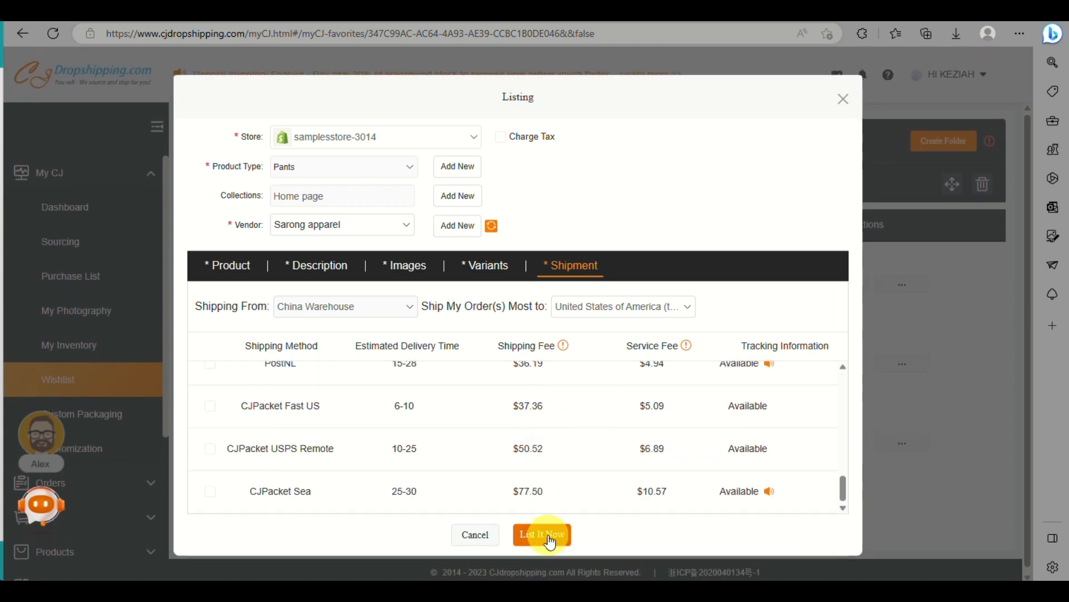
{"action": "left_click", "coordinate": [550, 540]}
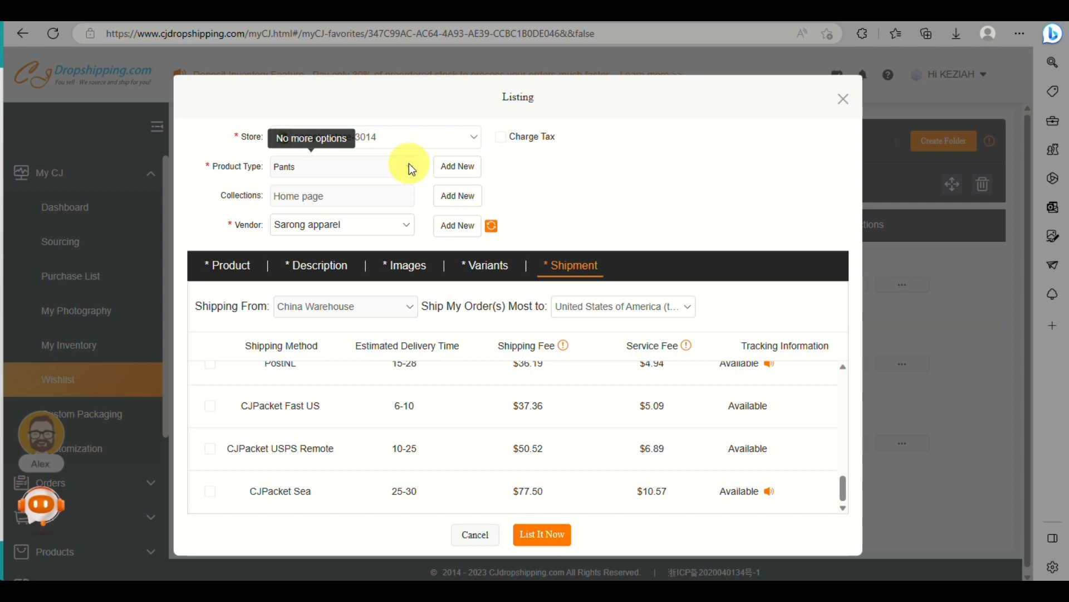
Step: Add "bag" as a new product type and select it for the backpack listing
{"action": "left_click", "coordinate": [477, 168]}
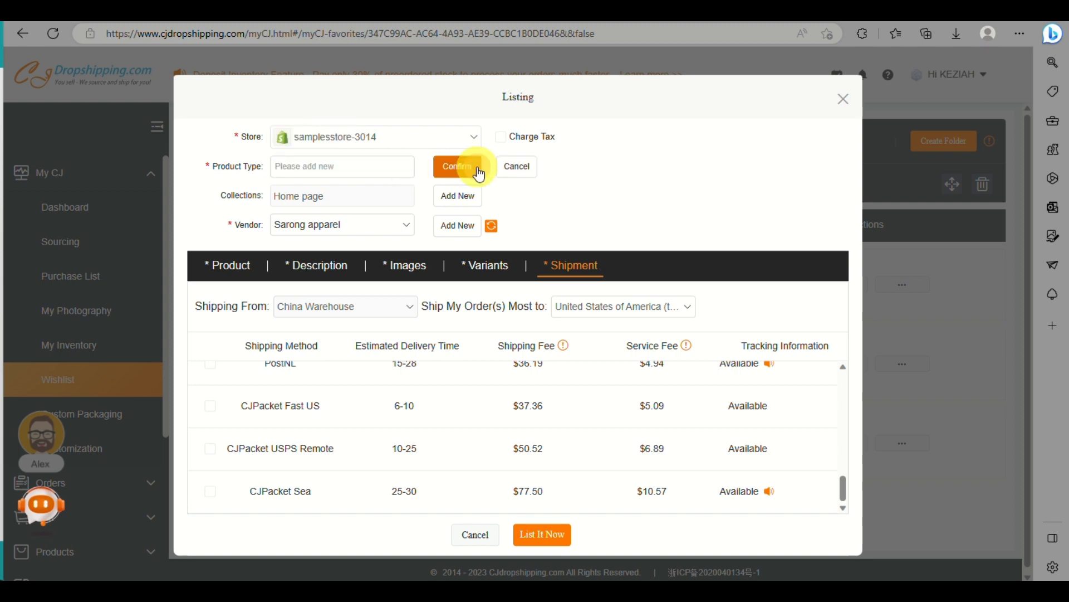
{"action": "left_click", "coordinate": [356, 163]}
{"action": "type", "text": "bag"}
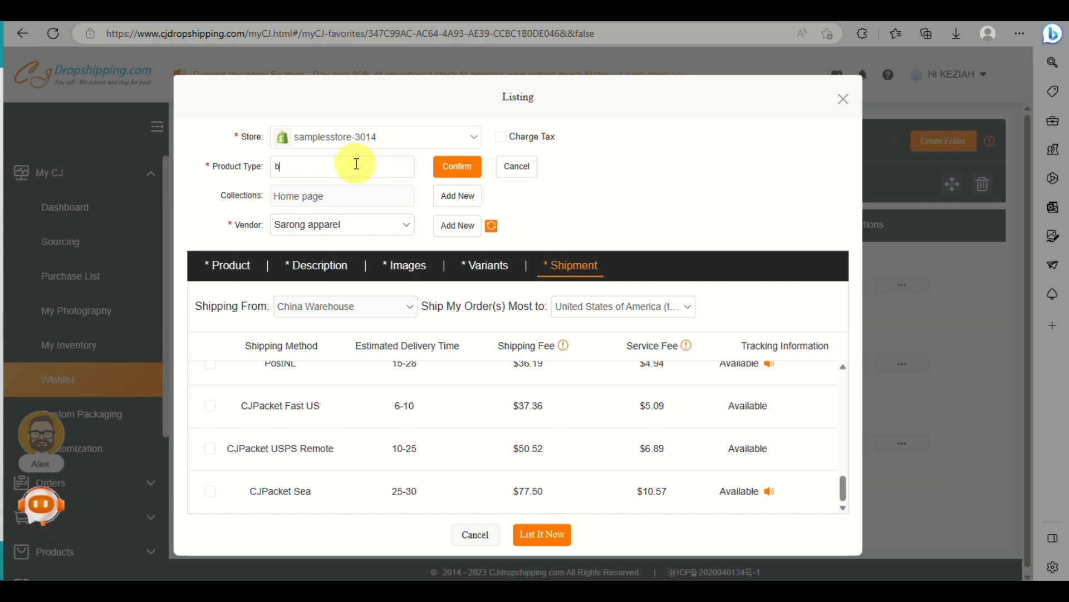
{"action": "left_click", "coordinate": [441, 170]}
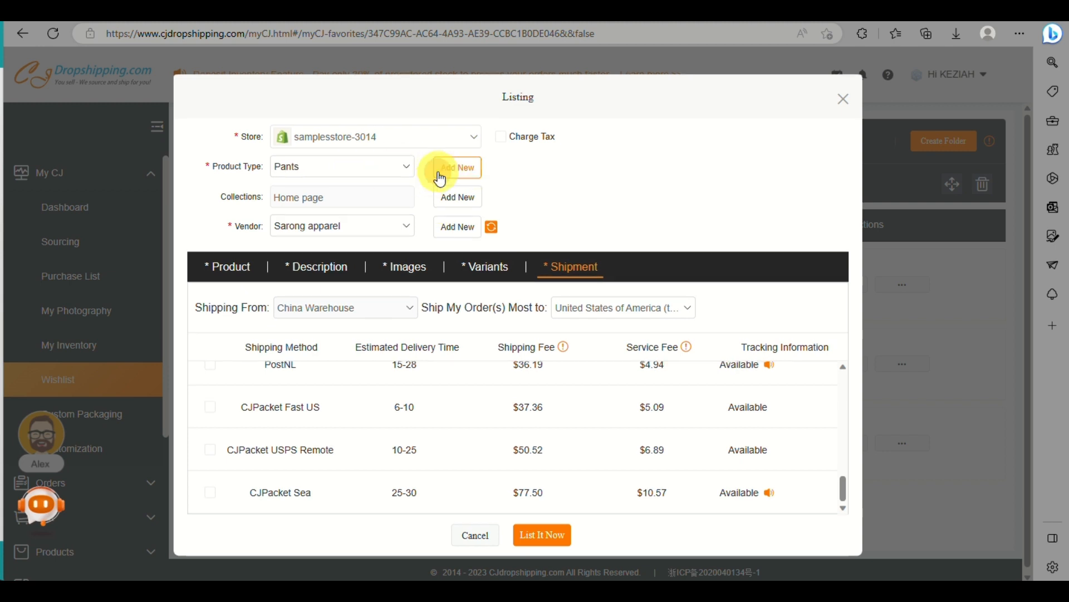
{"action": "left_click", "coordinate": [407, 166]}
{"action": "left_click", "coordinate": [366, 195]}
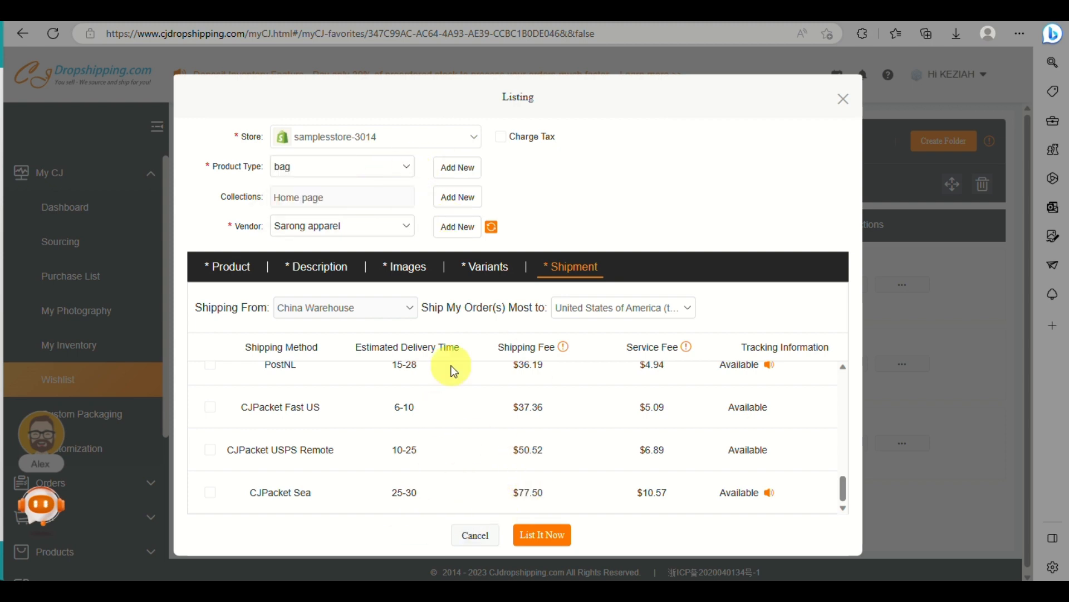
Step: Recheck the chosen shipping method and the product title, and try again to list the backpack
{"action": "scroll", "coordinate": [453, 365], "scroll_direction": "up", "scroll_amount": 10}
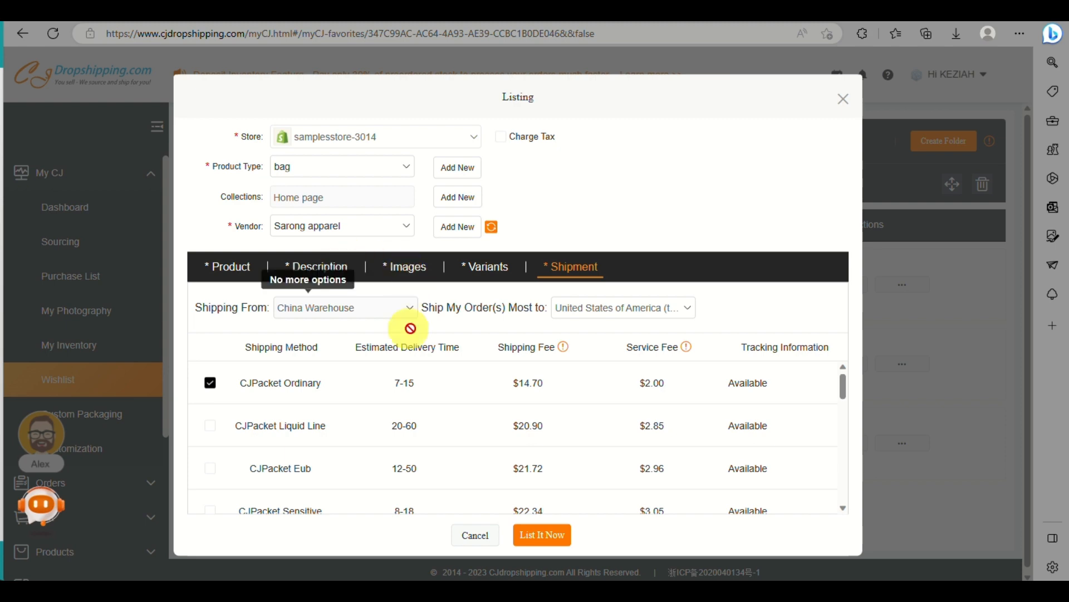
{"action": "left_click", "coordinate": [243, 272]}
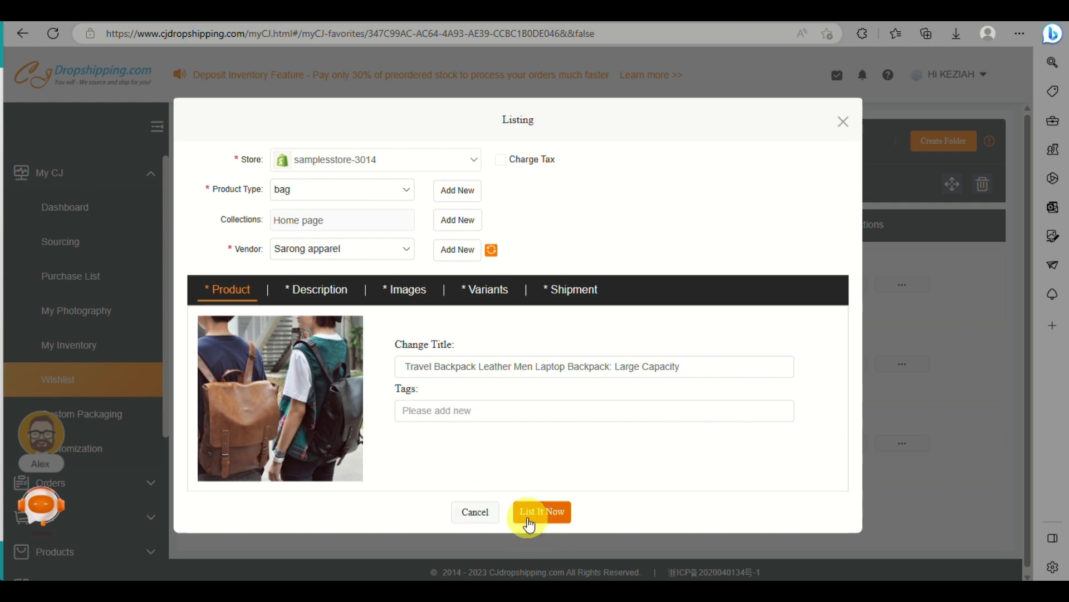
{"action": "left_click", "coordinate": [531, 522]}
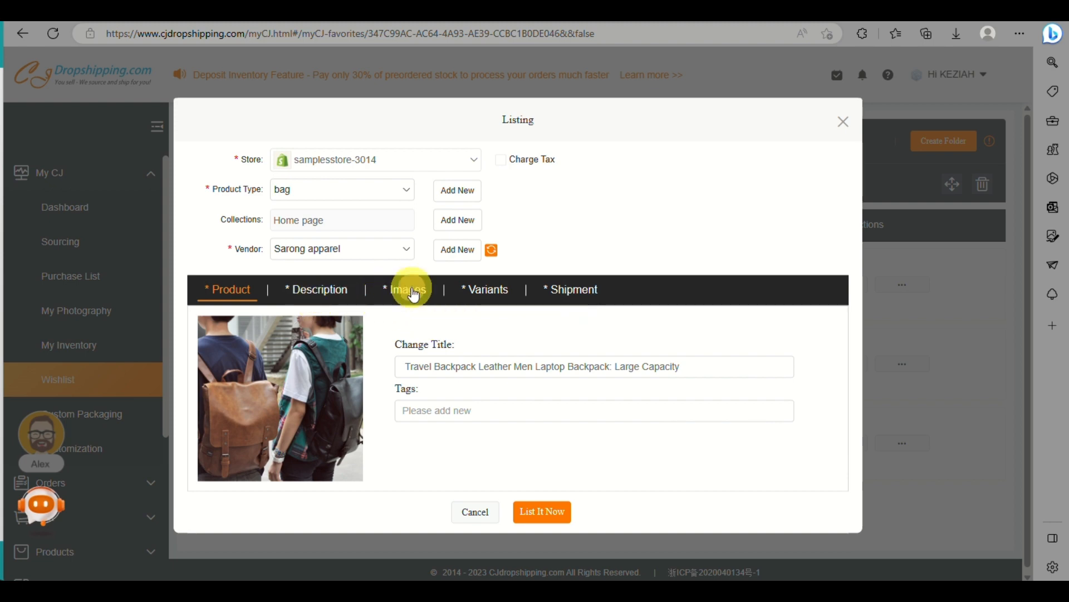
Step: Open the listing's images, set the vendor to samplesstore and attempt the listing with that vendor
{"action": "left_click", "coordinate": [413, 294]}
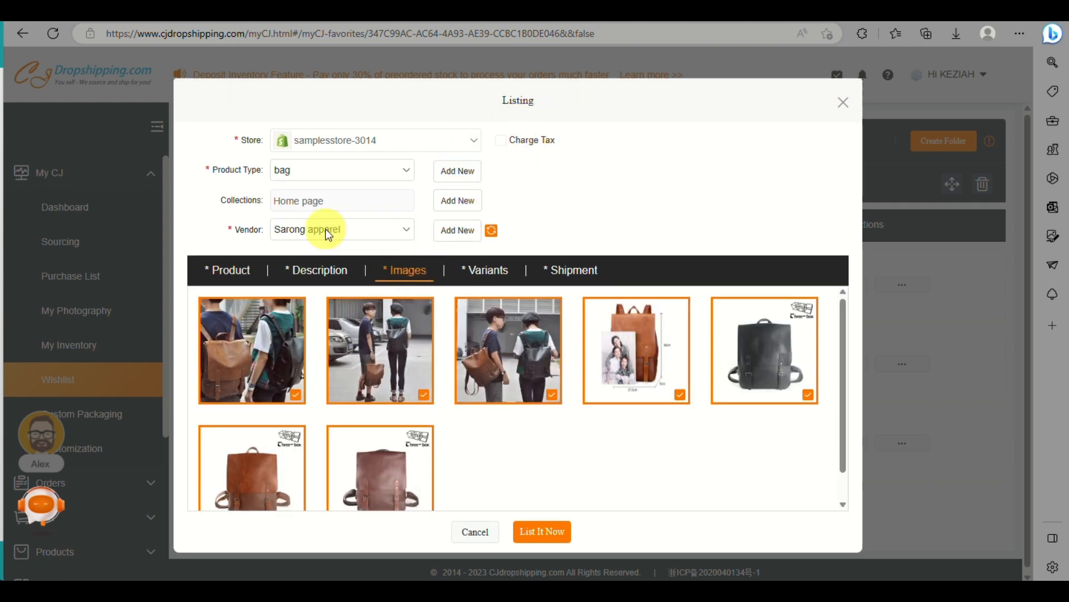
{"action": "left_click", "coordinate": [379, 230]}
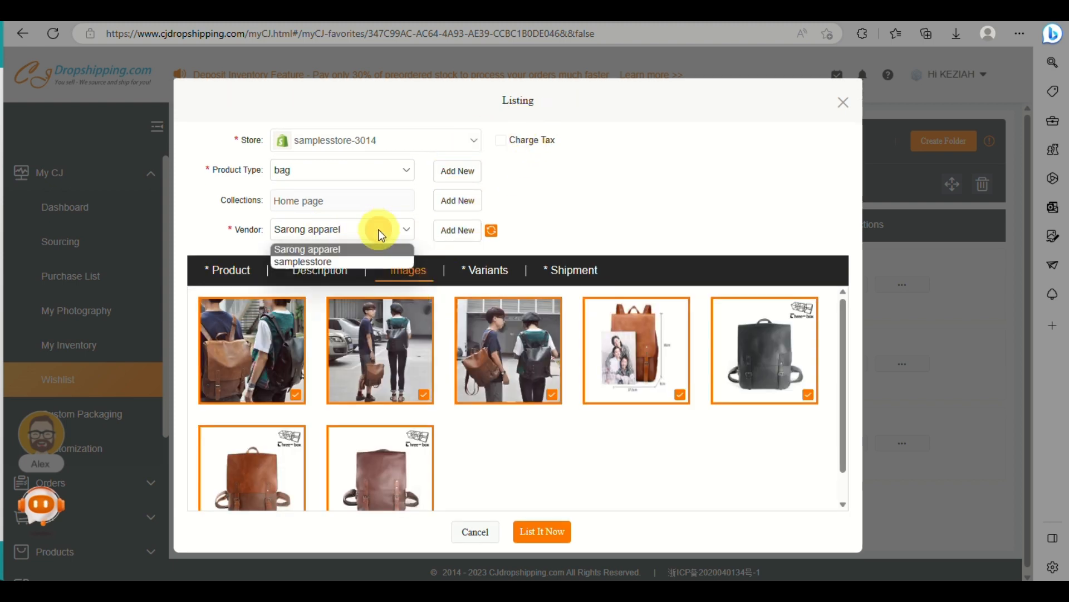
{"action": "left_click", "coordinate": [347, 260]}
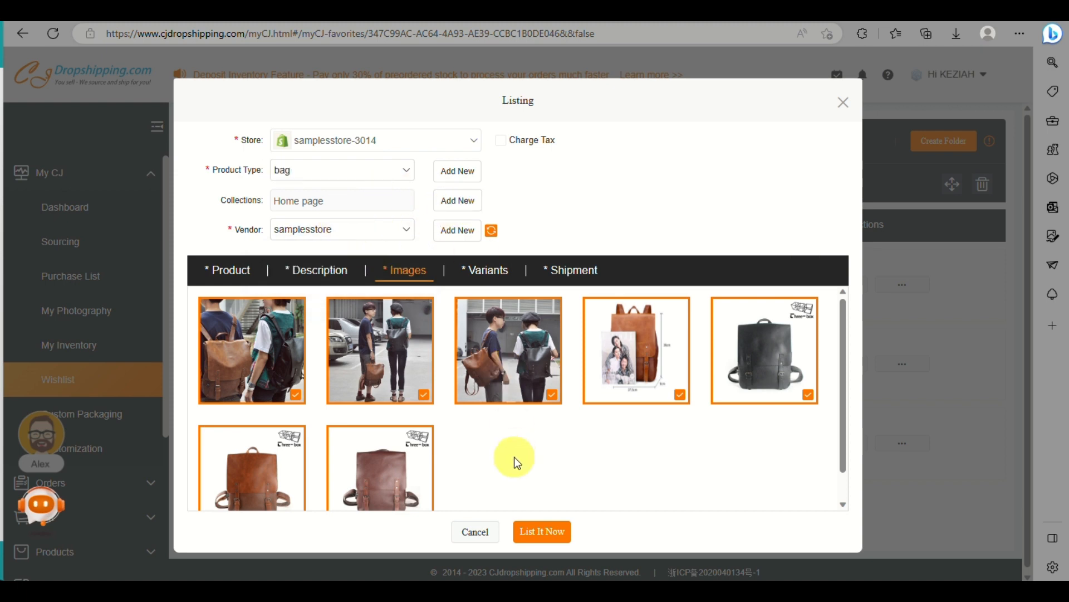
{"action": "left_click", "coordinate": [541, 544]}
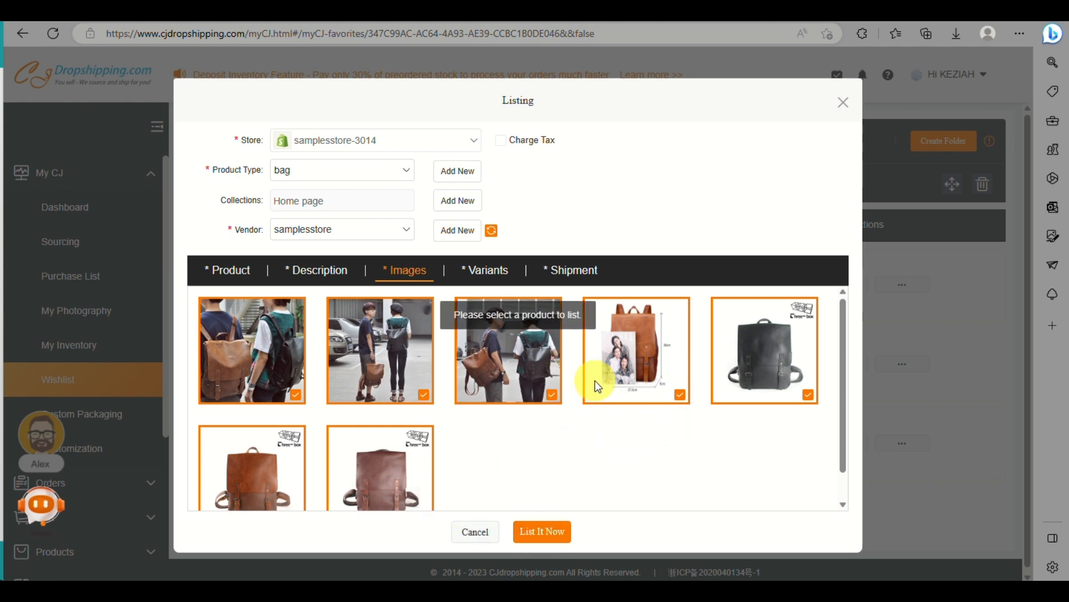
Step: Exclude the second and third product images, attempt the listing with the rest, and cancel the edited listing
{"action": "scroll", "coordinate": [595, 380], "scroll_direction": "down", "scroll_amount": 1}
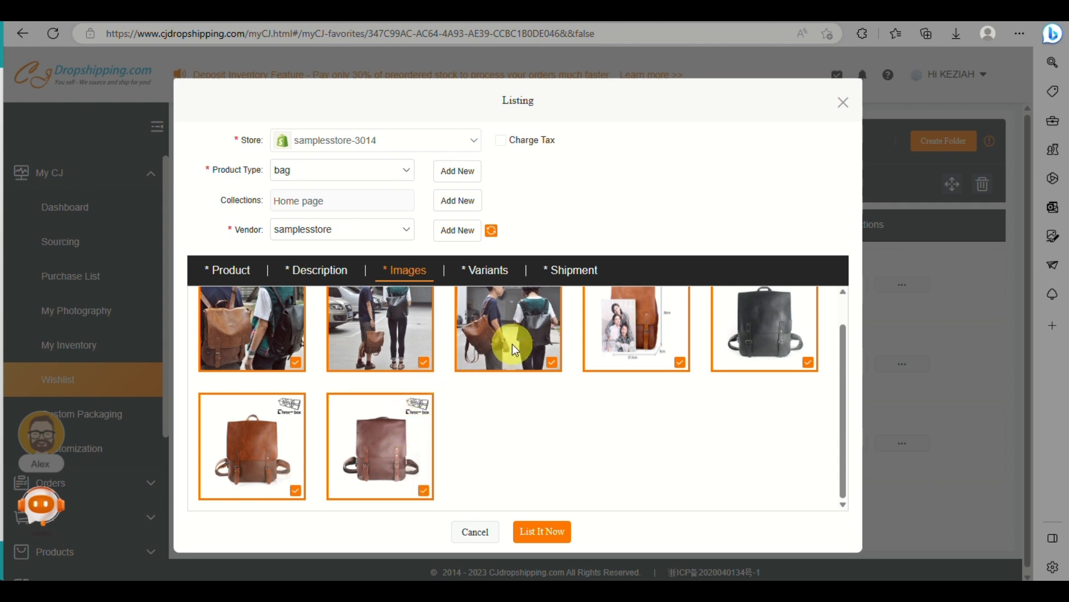
{"action": "scroll", "coordinate": [512, 343], "scroll_direction": "up", "scroll_amount": 1}
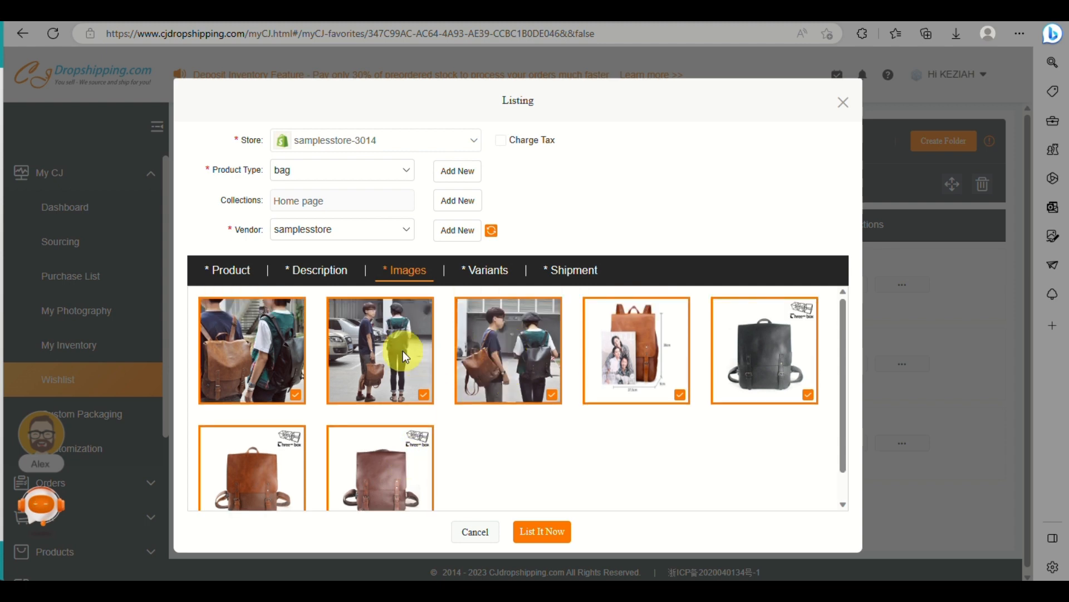
{"action": "left_click", "coordinate": [402, 351]}
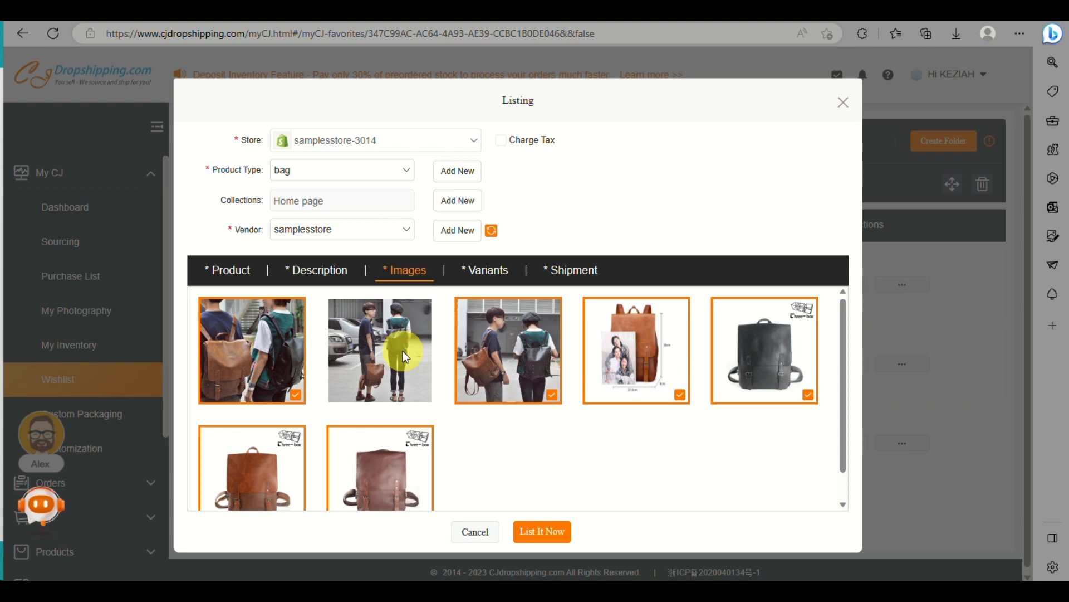
{"action": "left_click", "coordinate": [517, 366]}
{"action": "left_click", "coordinate": [541, 532]}
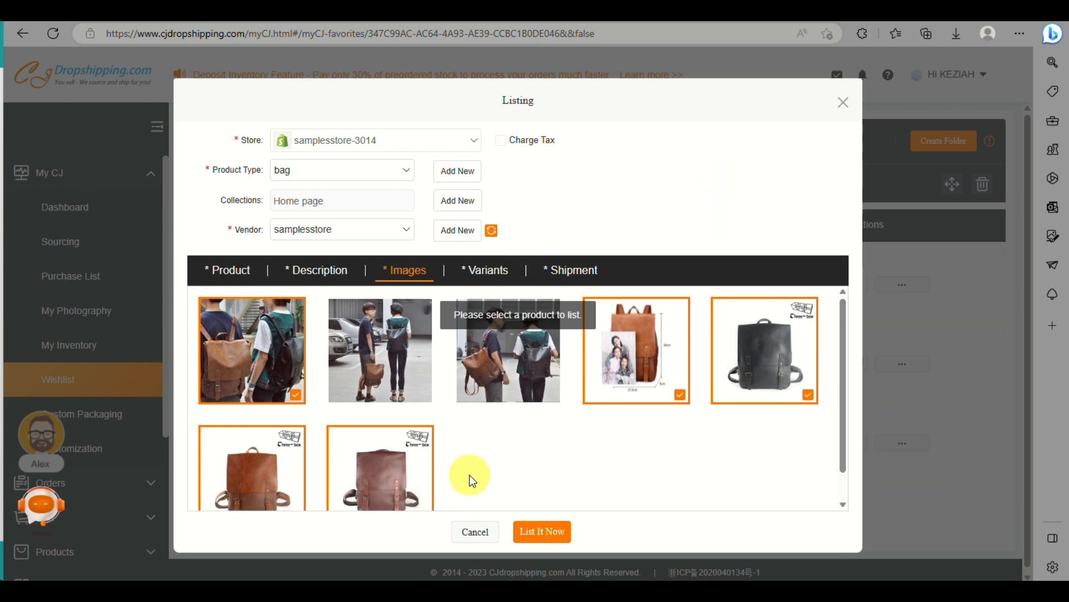
{"action": "left_click", "coordinate": [465, 536]}
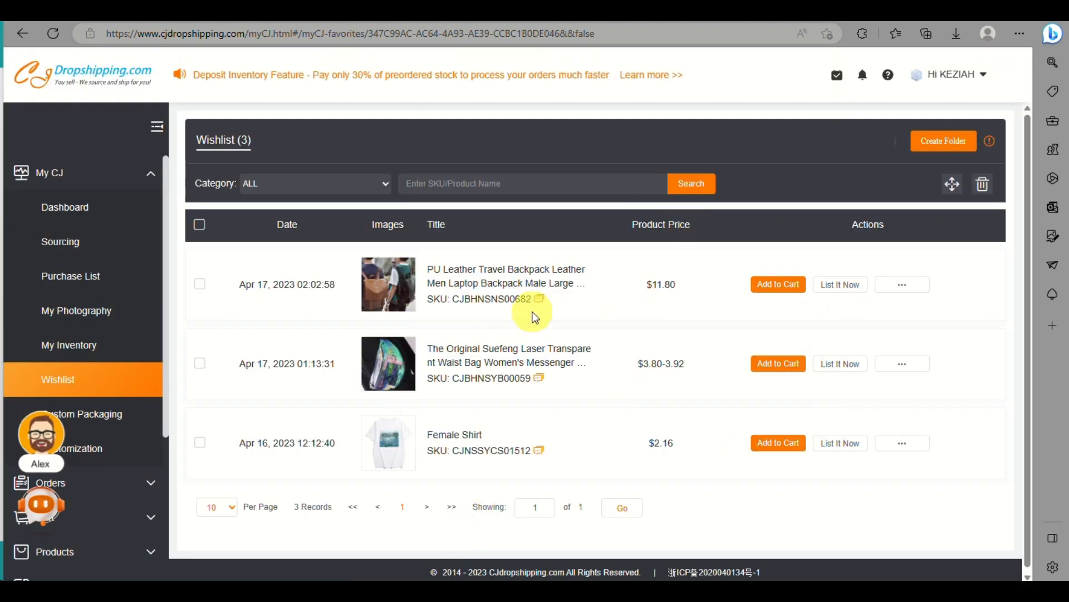
Step: Start a new listing for the backpack from the wishlist and list all three colour variants in samplesstore-3014 at the recommended listing price
{"action": "left_click", "coordinate": [827, 284]}
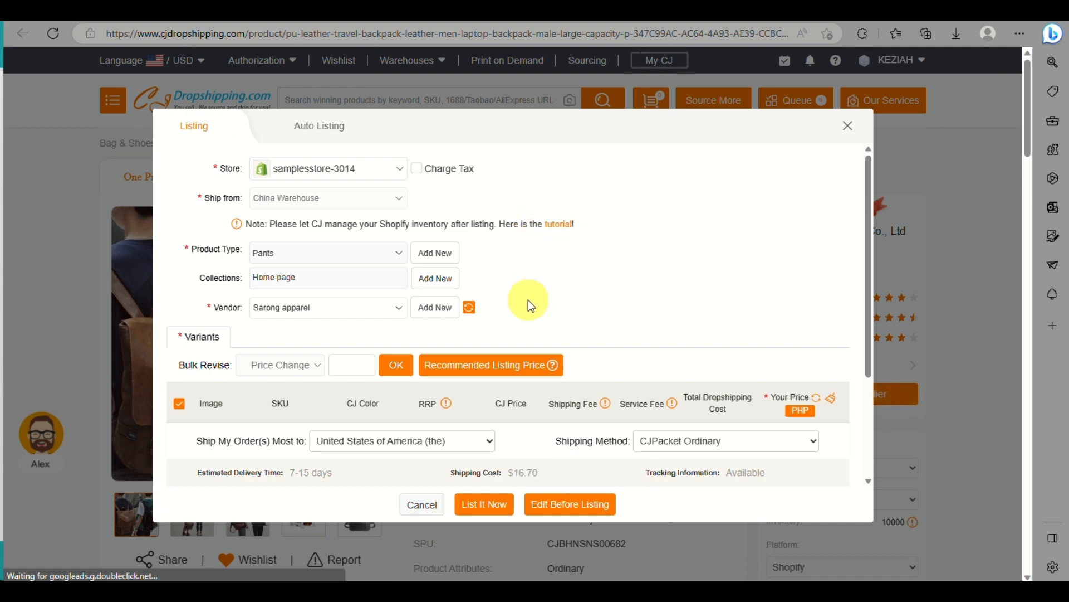
{"action": "scroll", "coordinate": [528, 299], "scroll_direction": "down", "scroll_amount": 3}
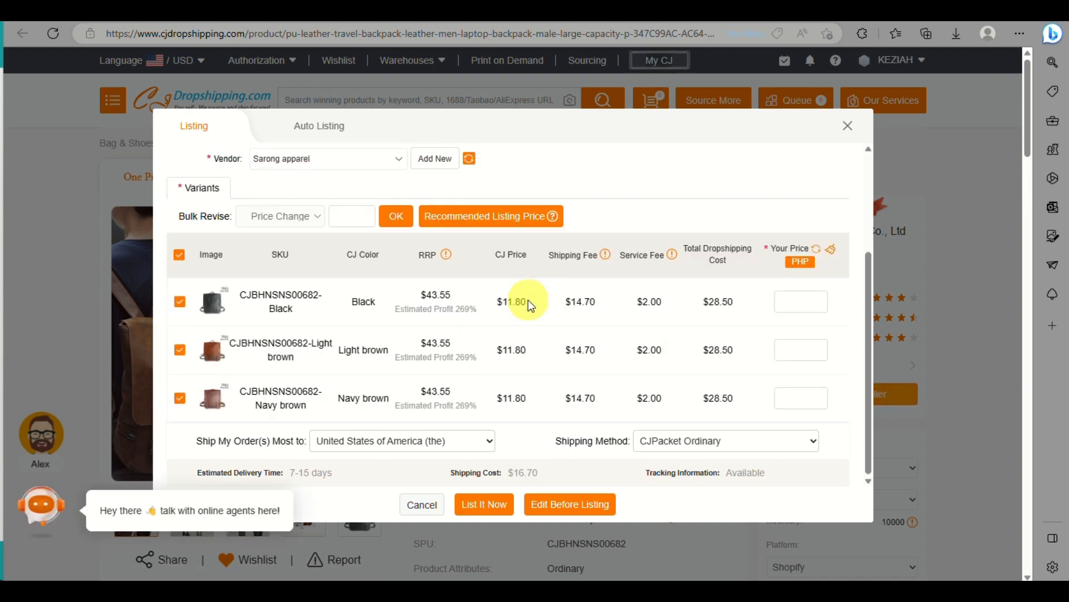
{"action": "left_click", "coordinate": [485, 506]}
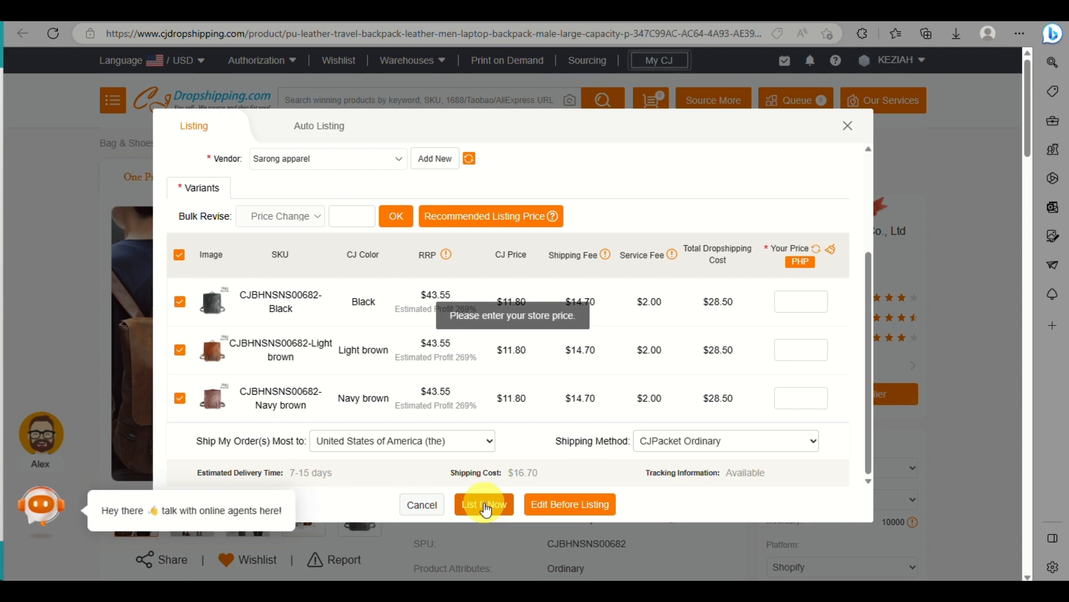
{"action": "left_click", "coordinate": [466, 223]}
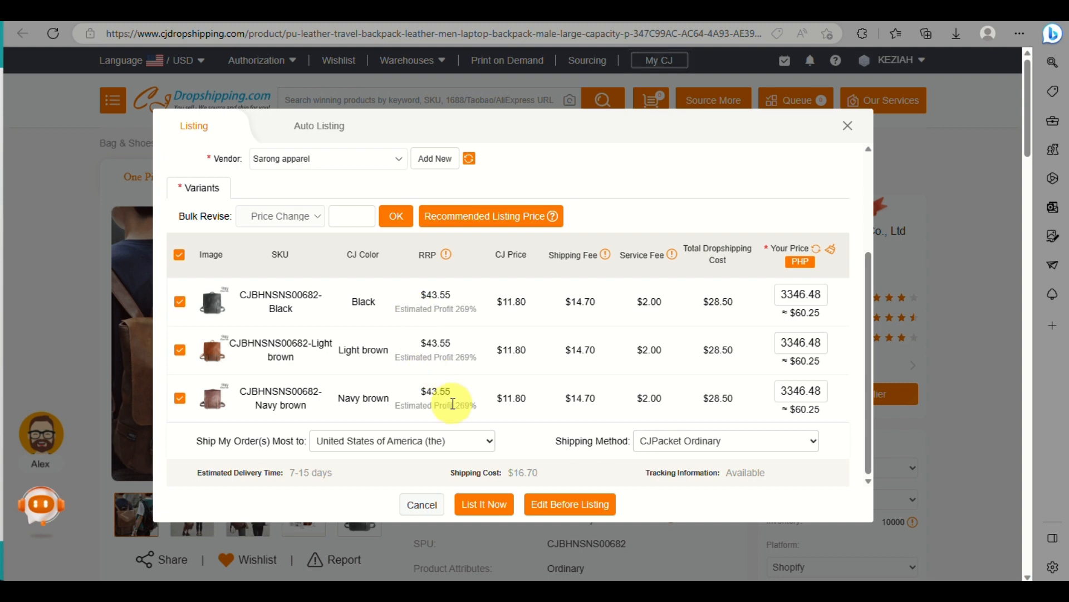
{"action": "left_click", "coordinate": [484, 515]}
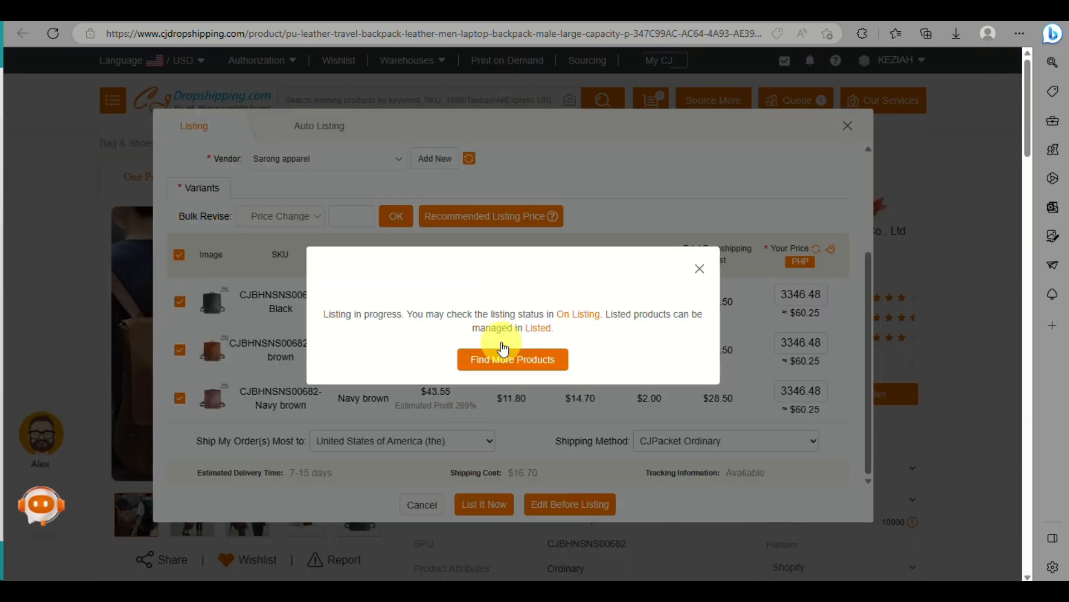
{"action": "scroll", "coordinate": [476, 309], "scroll_direction": "up", "scroll_amount": 5, "text": "ctrl"}
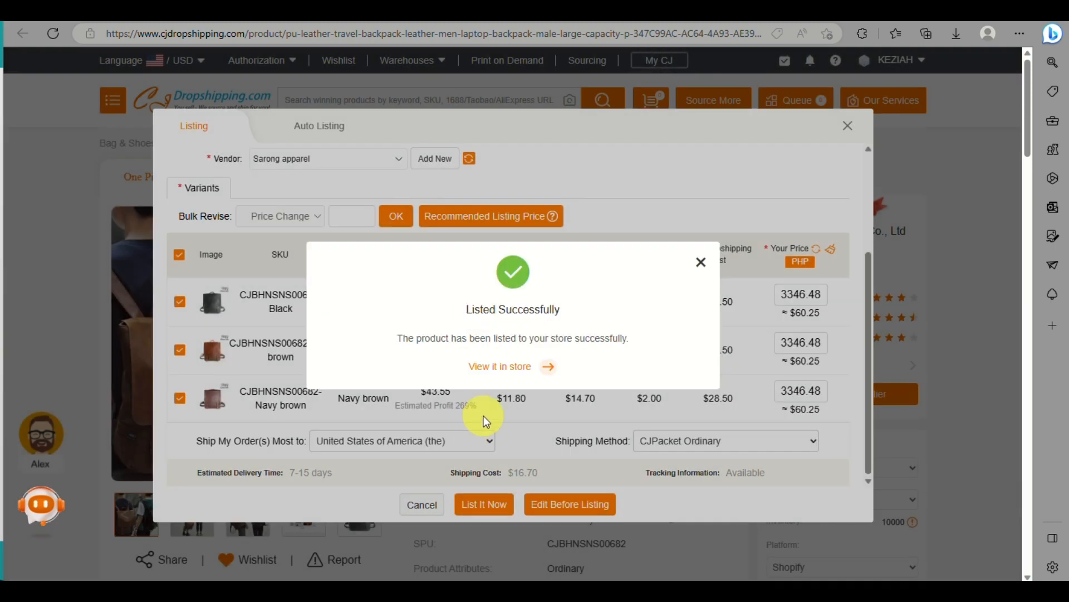
Step: View the listed backpack in the Shopify admin and check its entry in the store's product list
{"action": "left_click", "coordinate": [509, 366]}
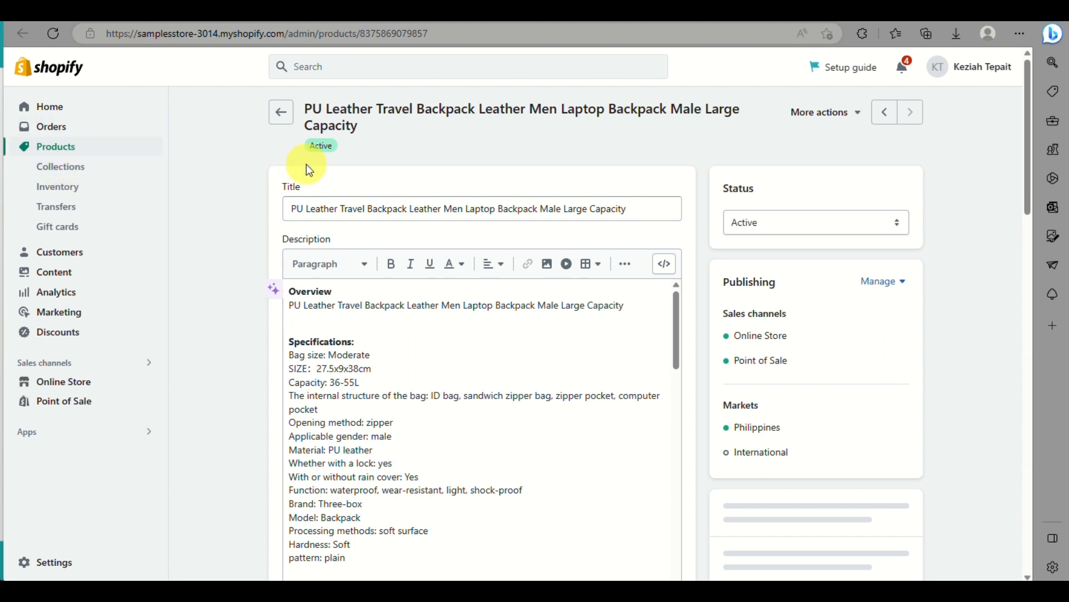
{"action": "left_click", "coordinate": [285, 109]}
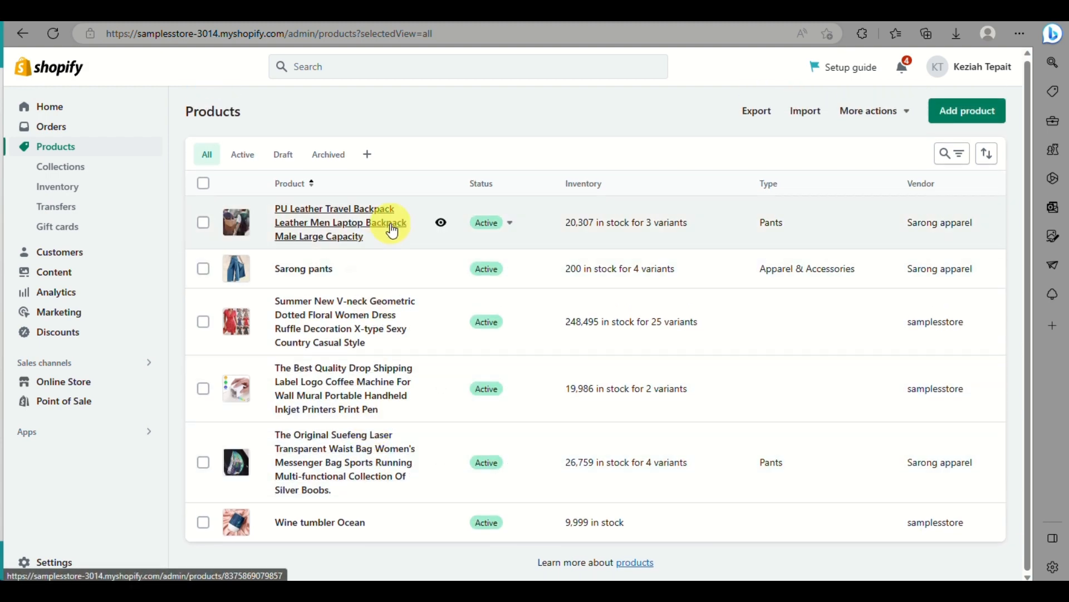
{"action": "scroll", "coordinate": [392, 229], "scroll_direction": "up", "scroll_amount": 5}
{"action": "scroll", "coordinate": [392, 229], "scroll_direction": "down", "scroll_amount": 3}
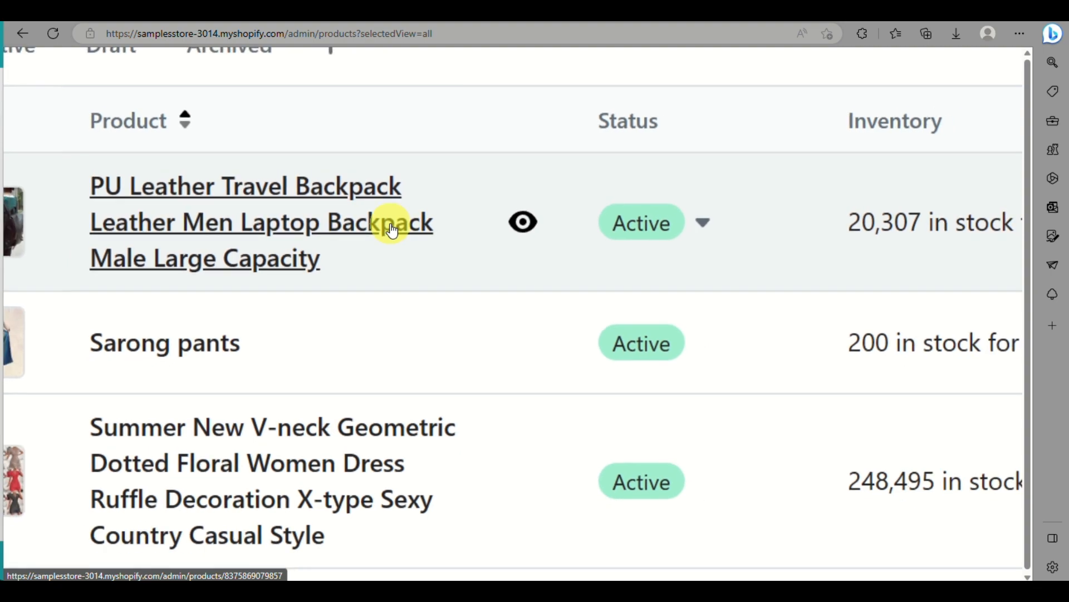
{"action": "scroll", "coordinate": [392, 229], "scroll_direction": "down", "scroll_amount": 3}
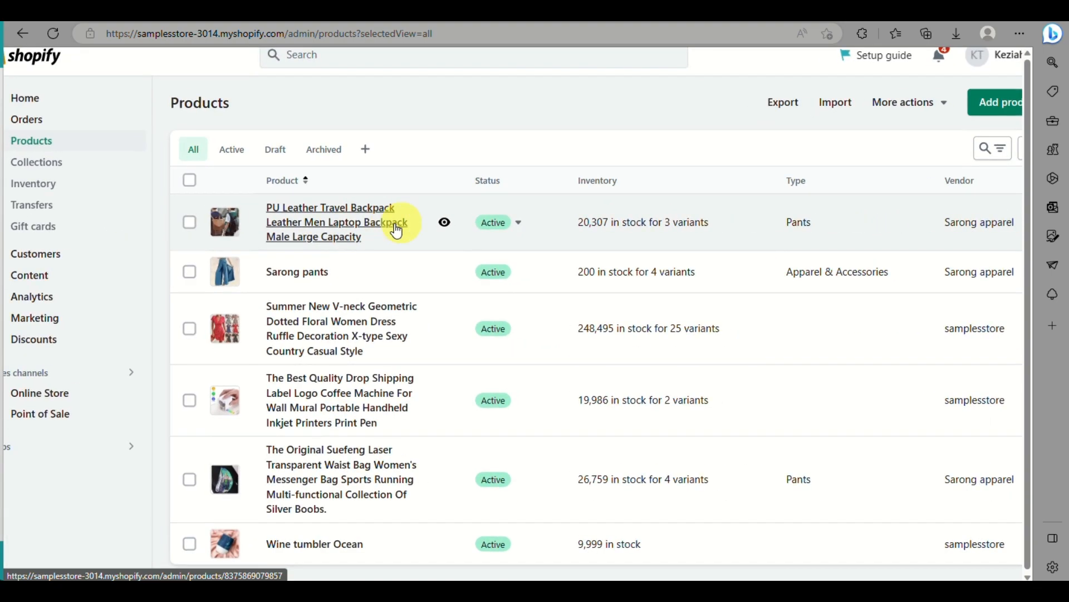
Step: Preview the backpack's storefront page and examine its title, price, colour options, specifications and images
{"action": "left_click", "coordinate": [446, 223]}
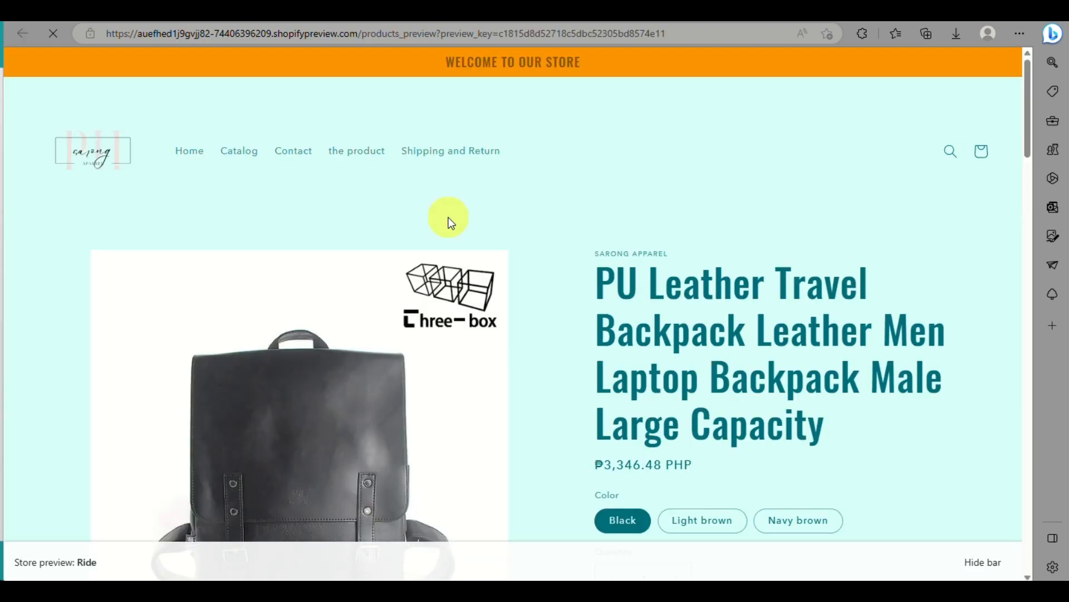
{"action": "scroll", "coordinate": [450, 223], "scroll_direction": "down", "scroll_amount": 5}
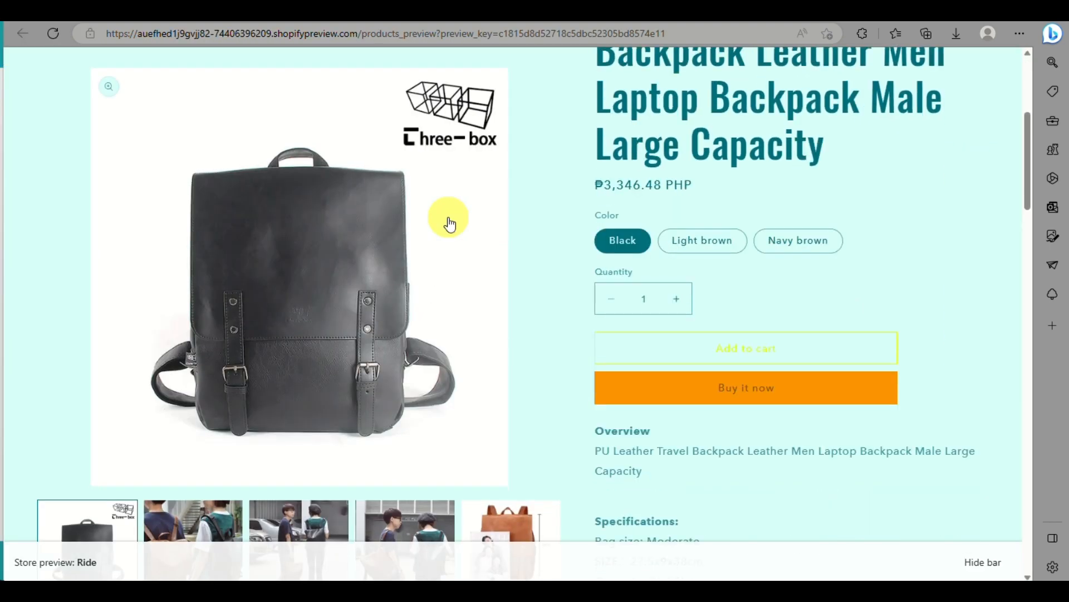
{"action": "scroll", "coordinate": [450, 223], "scroll_direction": "up", "scroll_amount": 7}
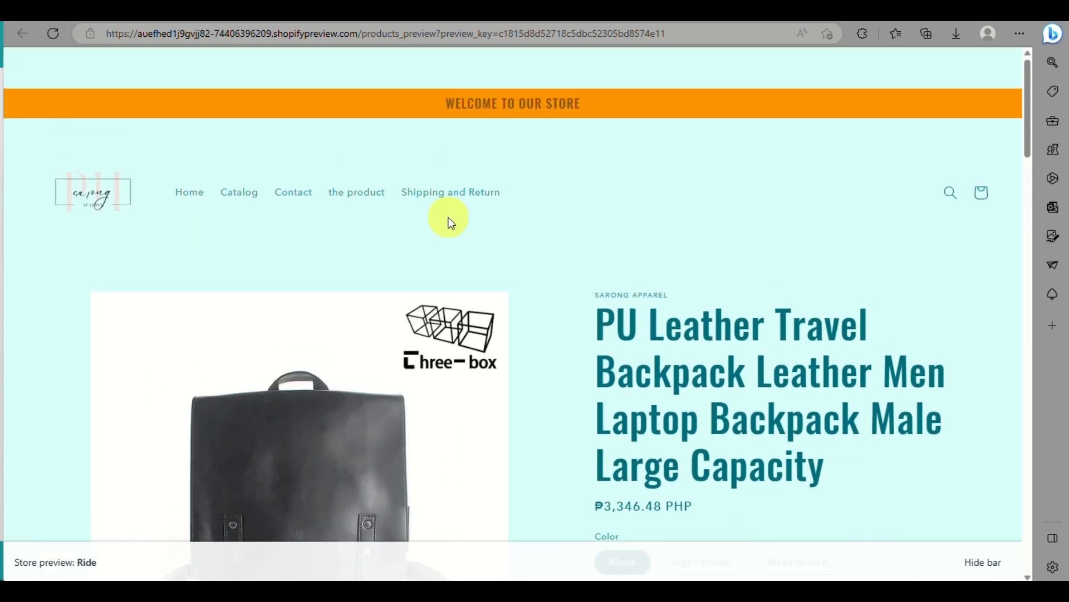
{"action": "scroll", "coordinate": [450, 222], "scroll_direction": "down", "scroll_amount": 10}
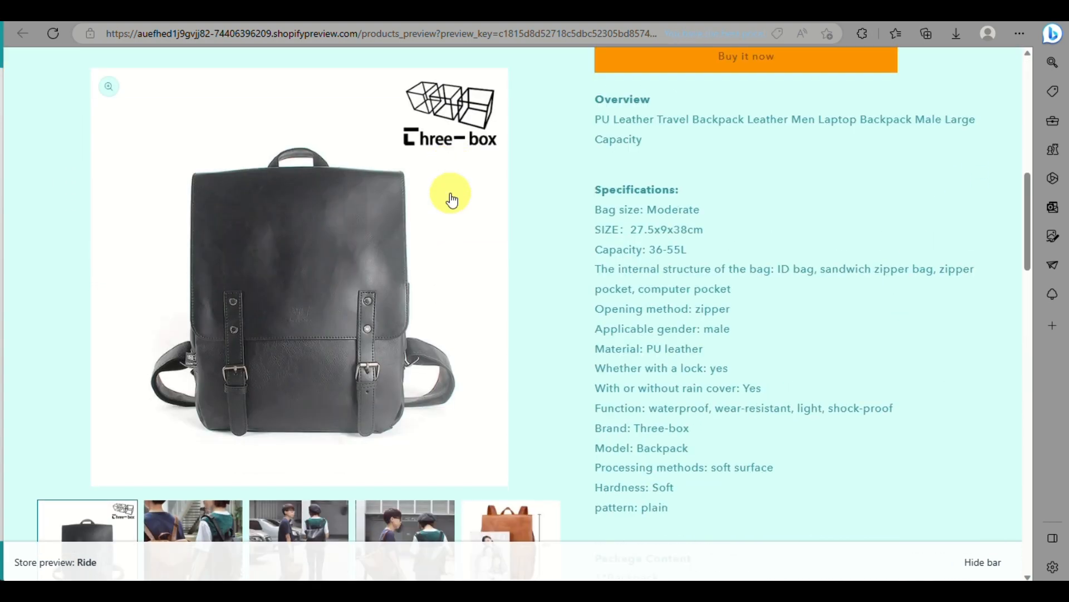
{"action": "scroll", "coordinate": [451, 200], "scroll_direction": "down", "scroll_amount": 4}
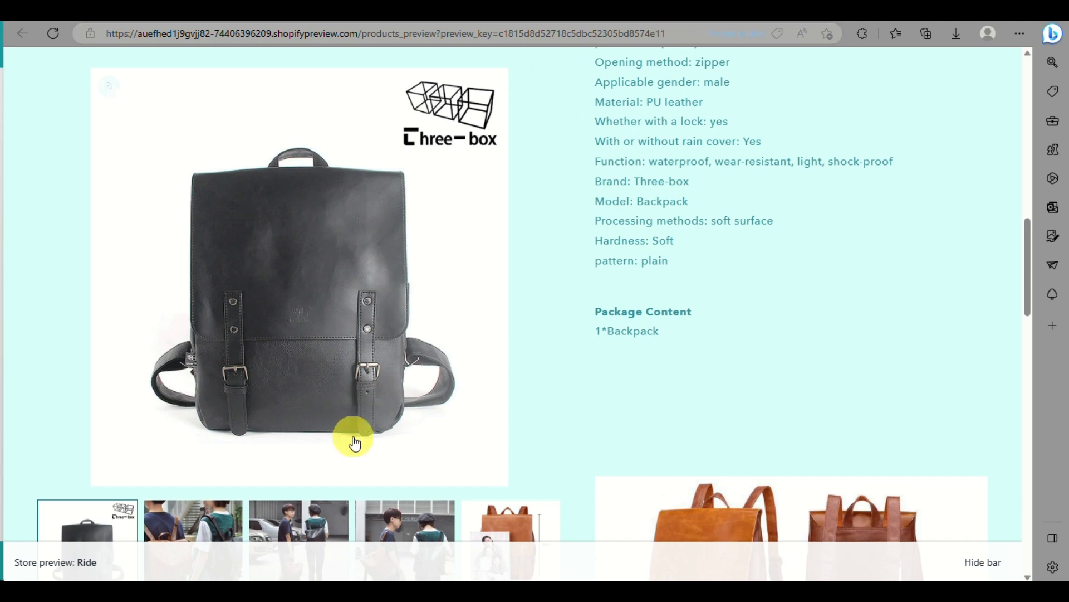
{"action": "scroll", "coordinate": [361, 445], "scroll_direction": "down", "scroll_amount": 5}
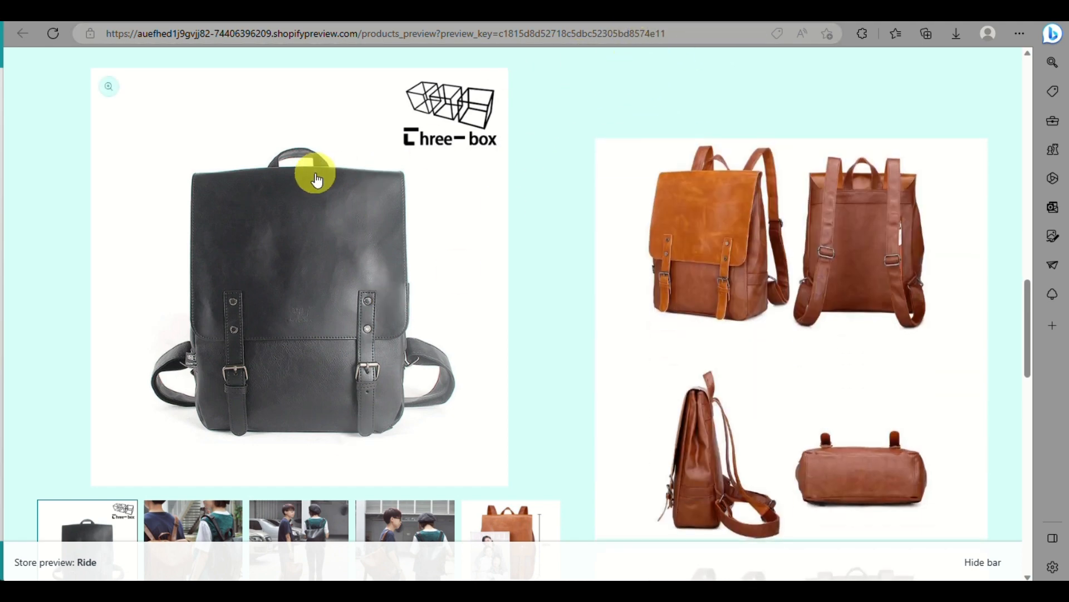
{"action": "scroll", "coordinate": [312, 167], "scroll_direction": "up", "scroll_amount": 8}
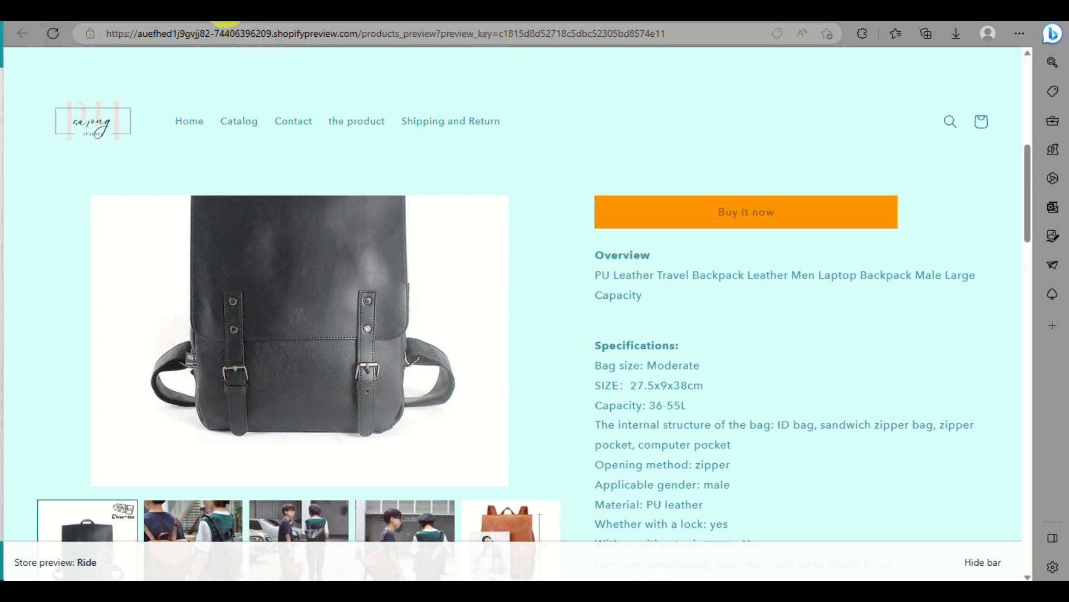
Step: Switch back to the Shopify admin and look through the store's products
{"action": "left_click", "coordinate": [181, 22]}
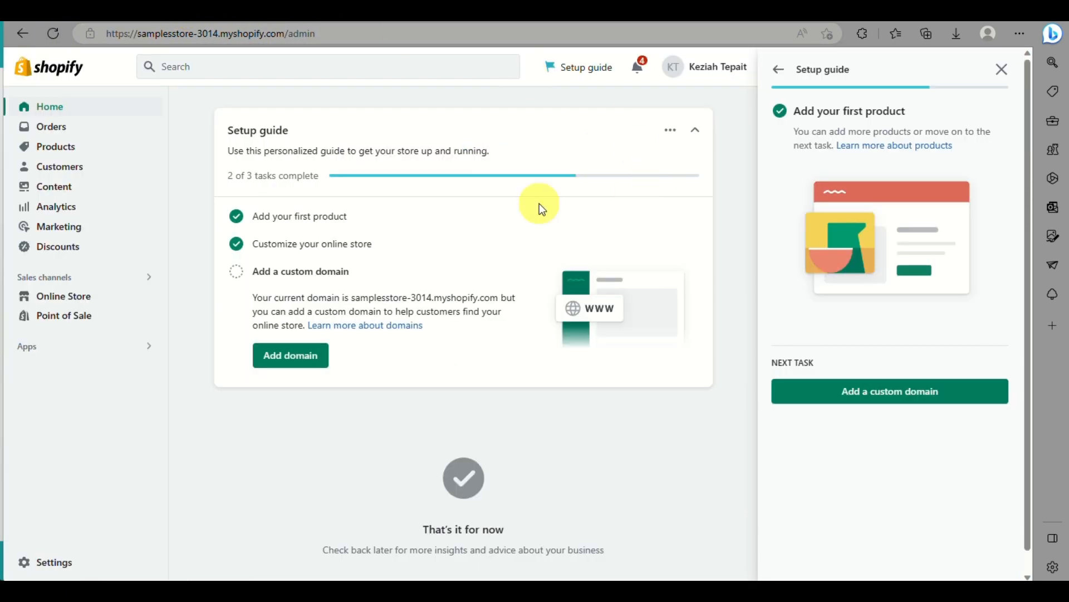
{"action": "left_click", "coordinate": [59, 147]}
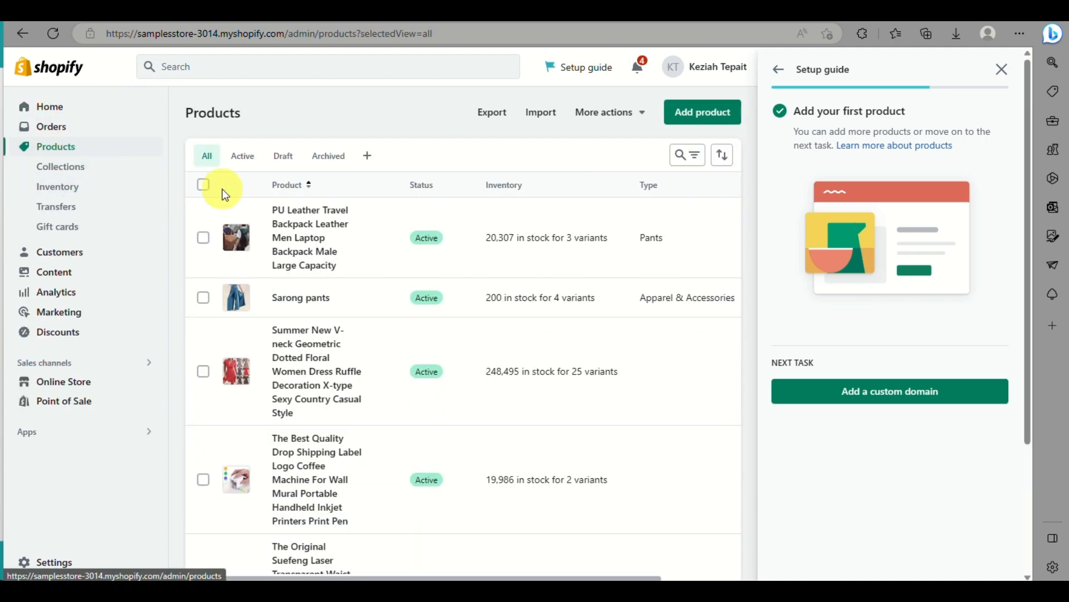
{"action": "scroll", "coordinate": [462, 192], "scroll_direction": "down", "scroll_amount": 3}
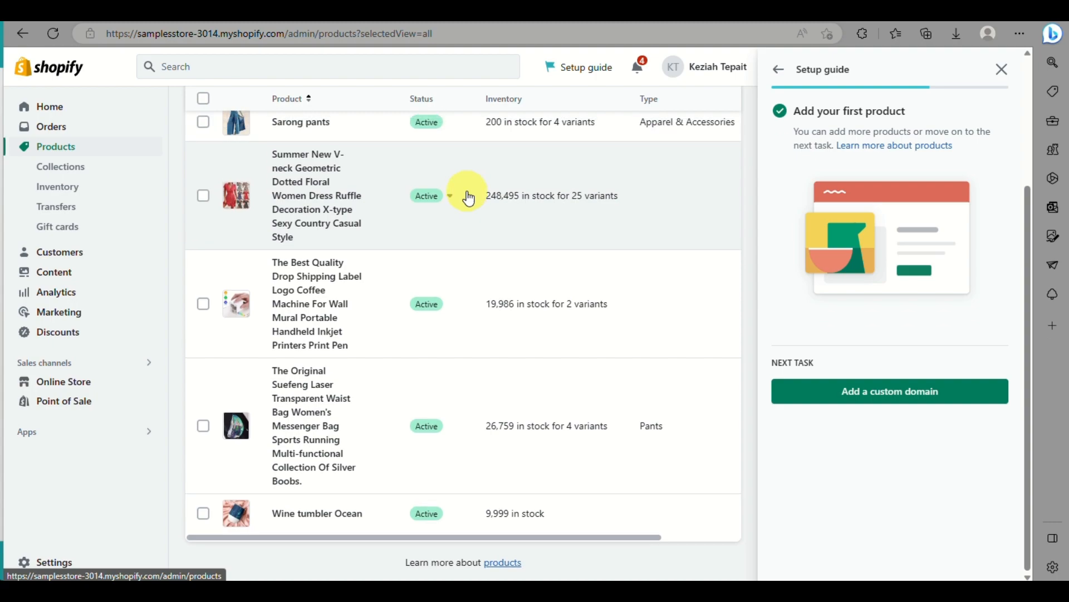